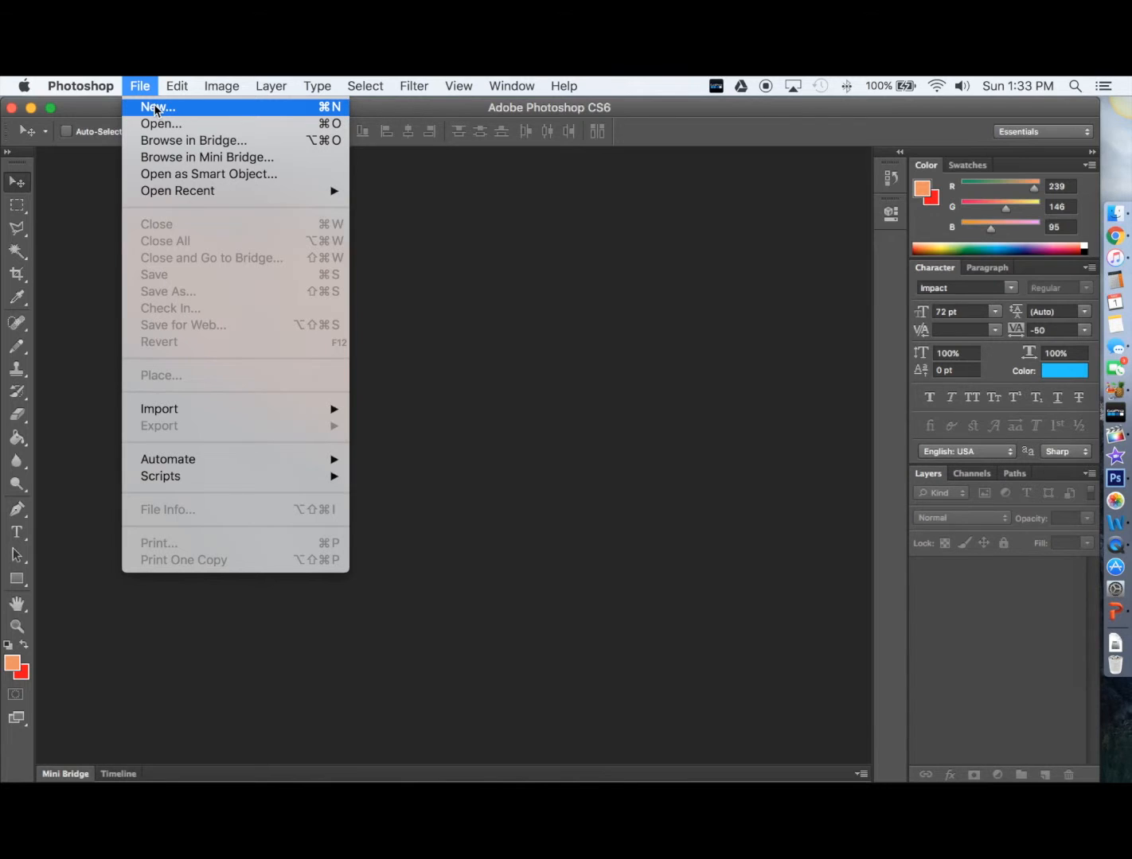
Start a new Photoshop document named EDU652 and bring up the document Preset list
{"action": "left_click", "coordinate": [155, 108]}
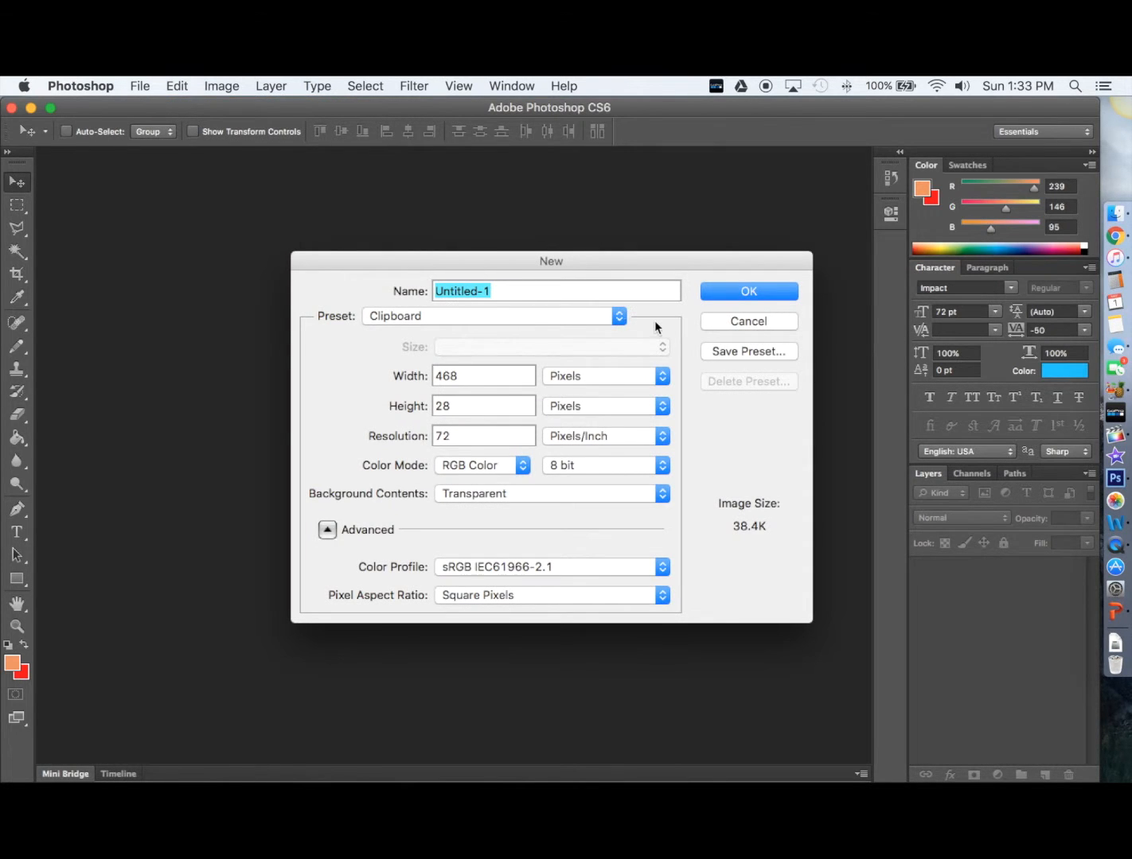
{"action": "left_click_drag", "start_coordinate": [630, 264], "coordinate": [559, 251]}
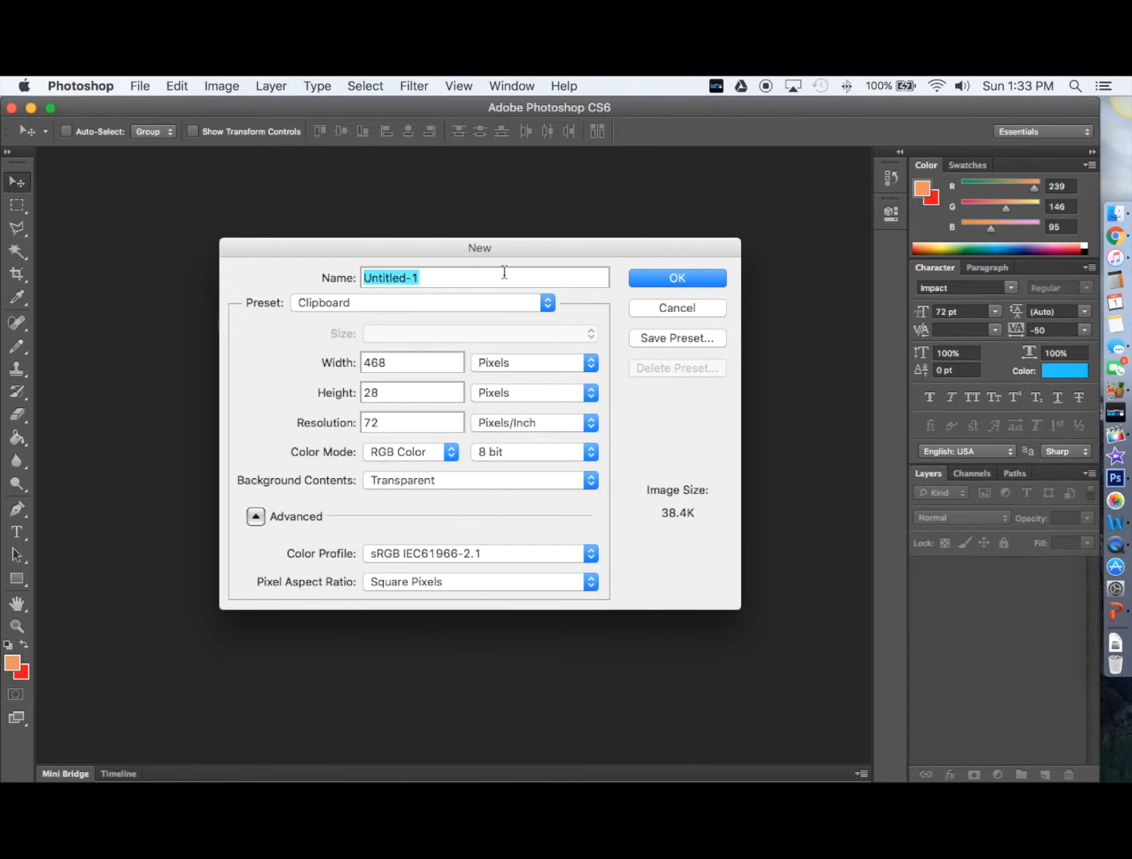
{"action": "type", "text": "EDU652"}
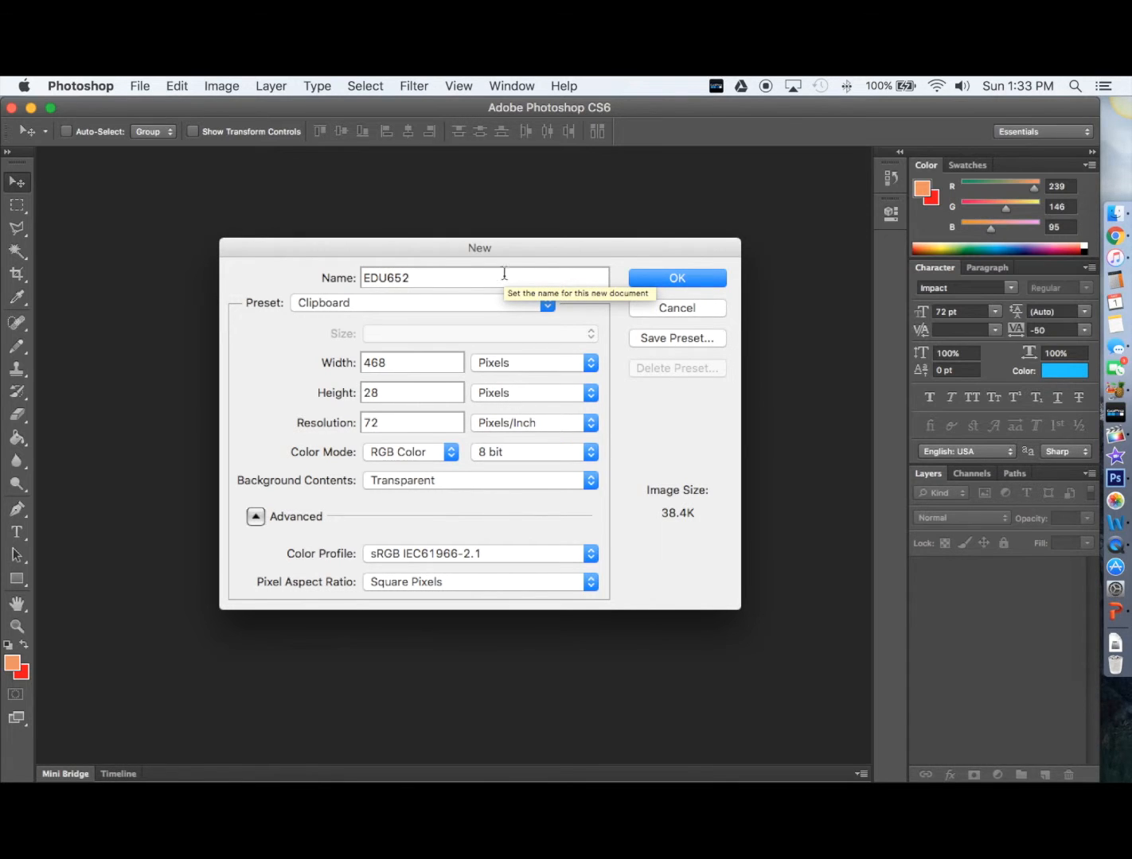
{"action": "left_click", "coordinate": [485, 303]}
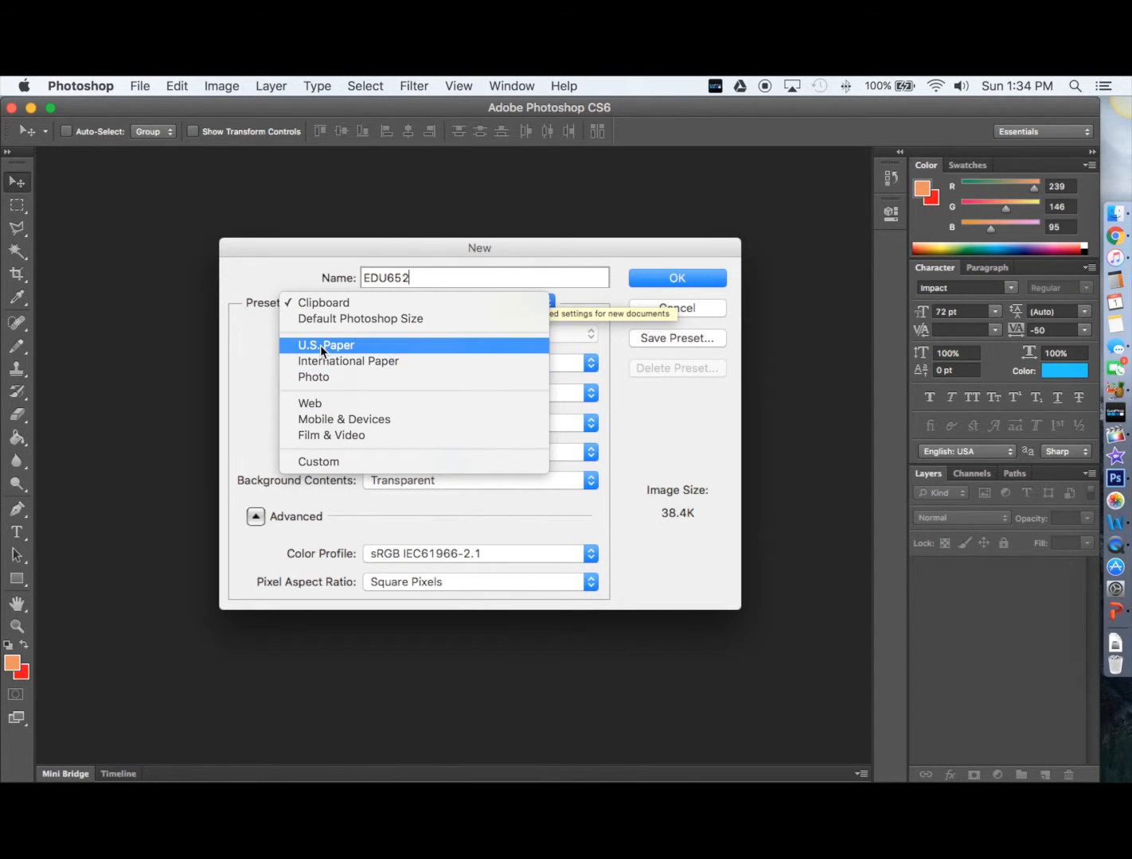
Create EDU652 using the Film & Video preset, HDTV 1080p/29.97 size, with a transparent background
{"action": "left_click", "coordinate": [334, 437]}
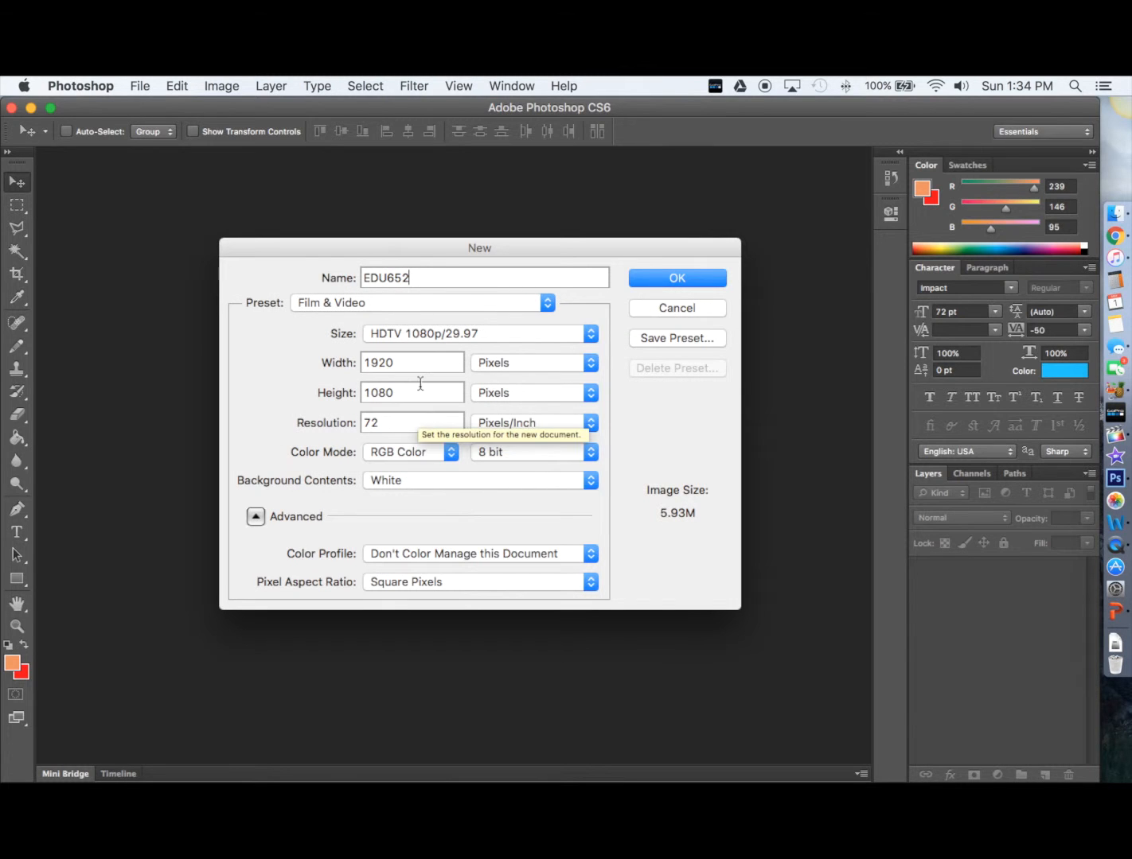
{"action": "left_click", "coordinate": [421, 339]}
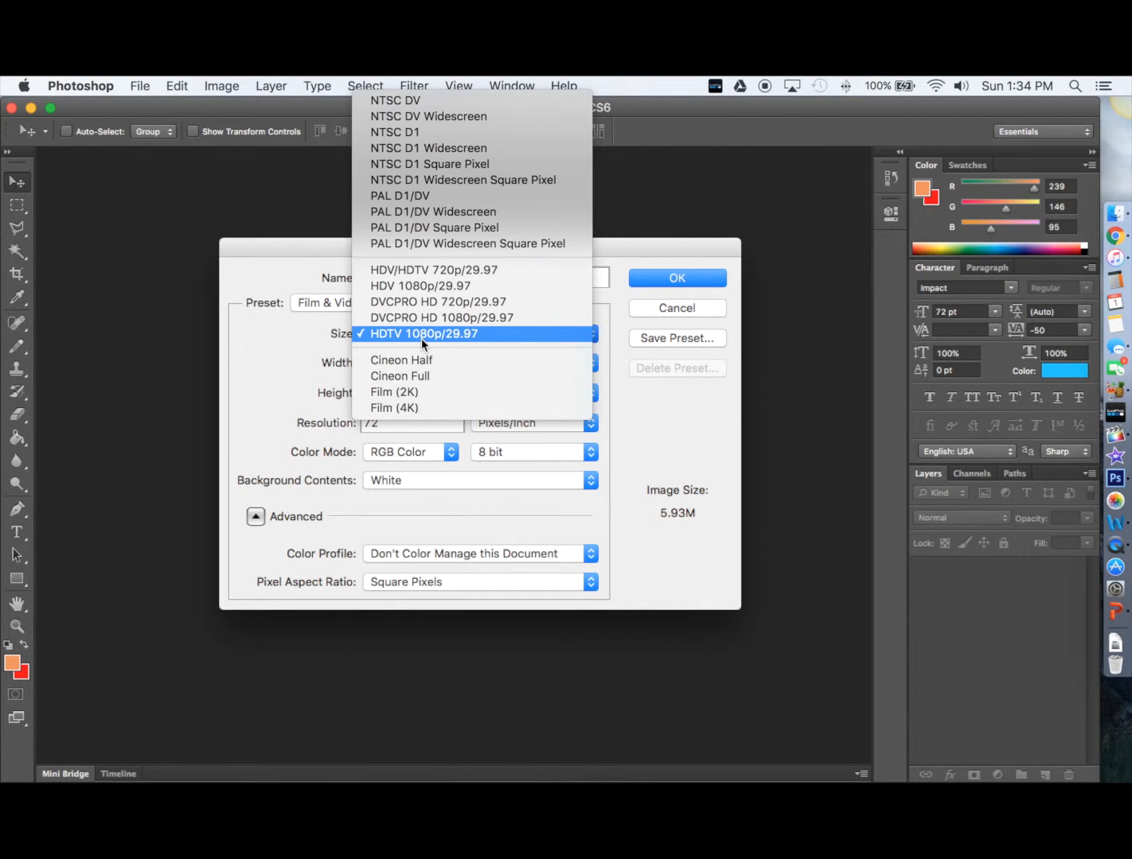
{"action": "left_click", "coordinate": [417, 333]}
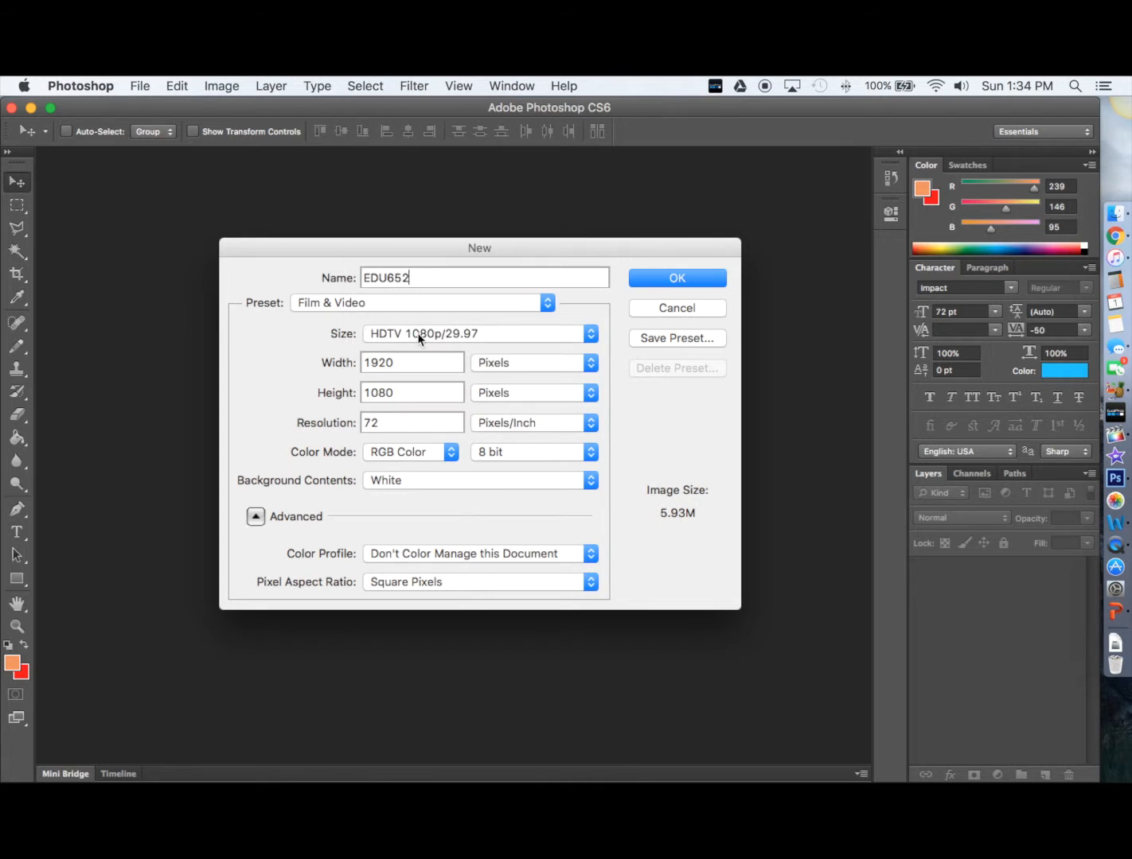
{"action": "left_click", "coordinate": [432, 331]}
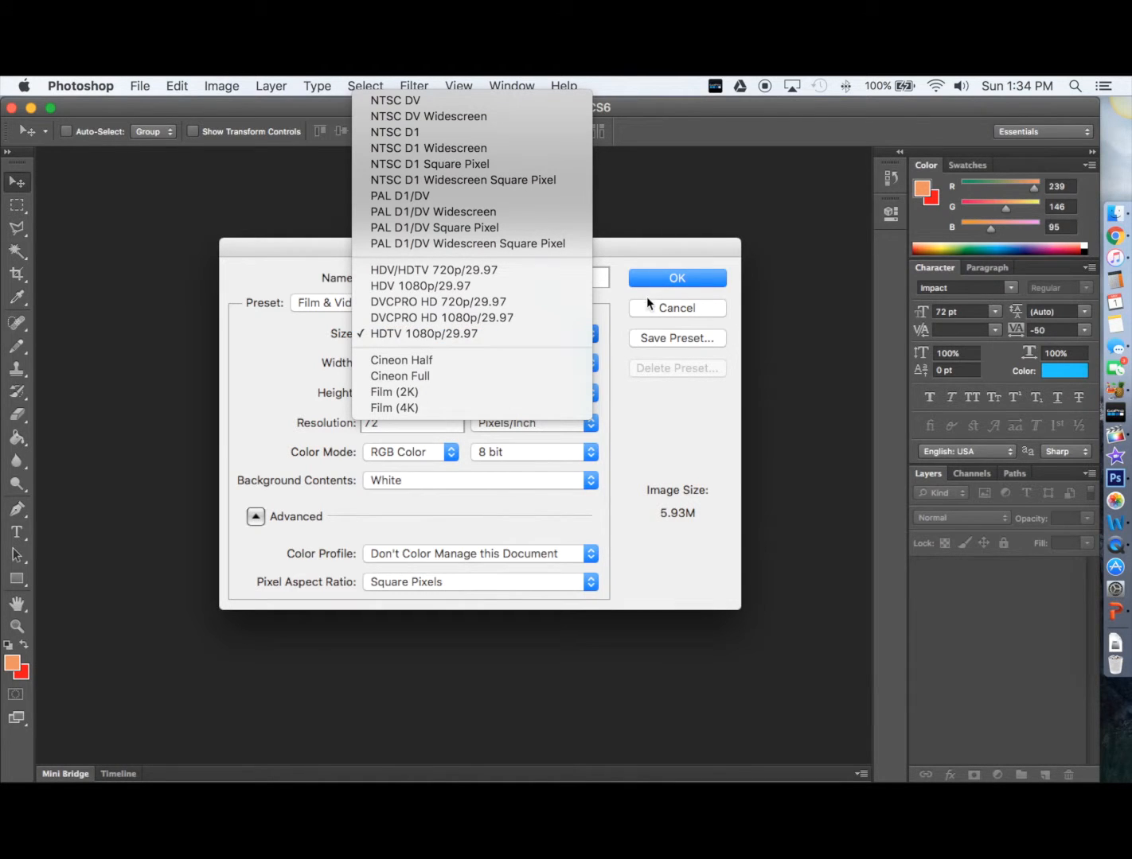
{"action": "left_click", "coordinate": [495, 337]}
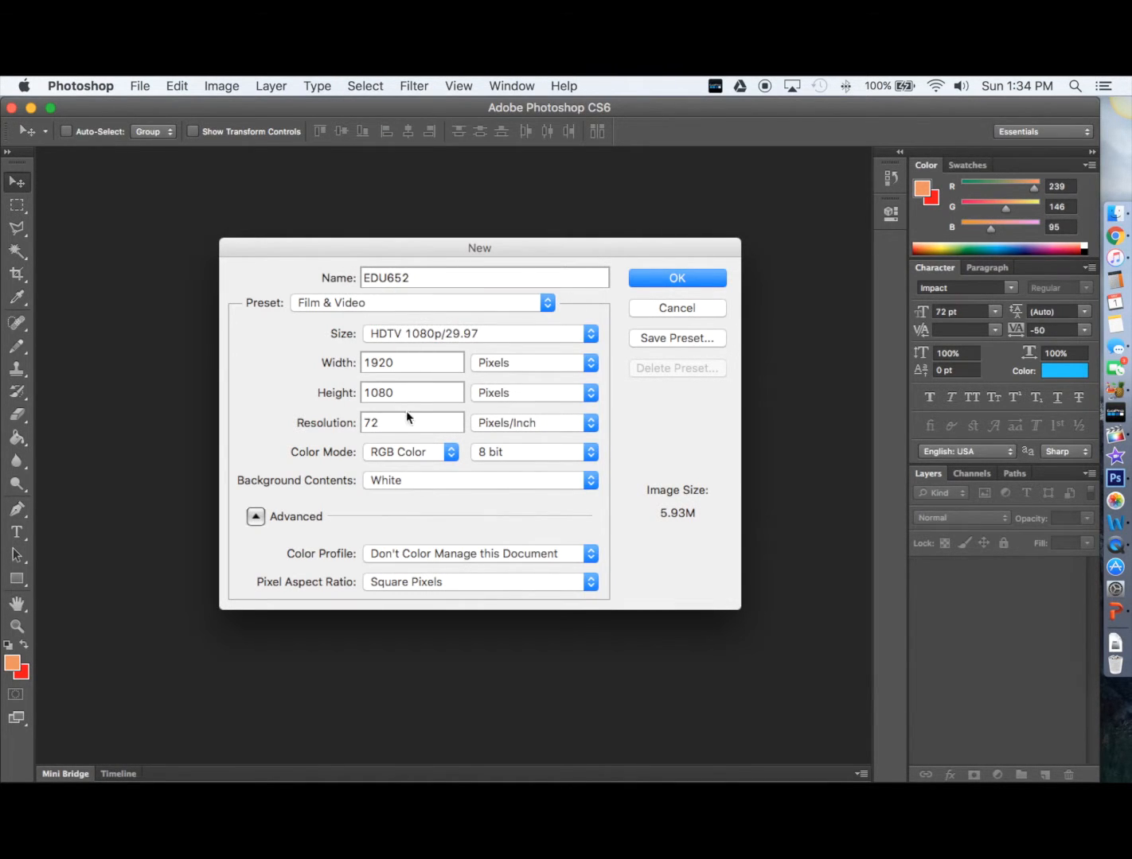
{"action": "left_click", "coordinate": [443, 481]}
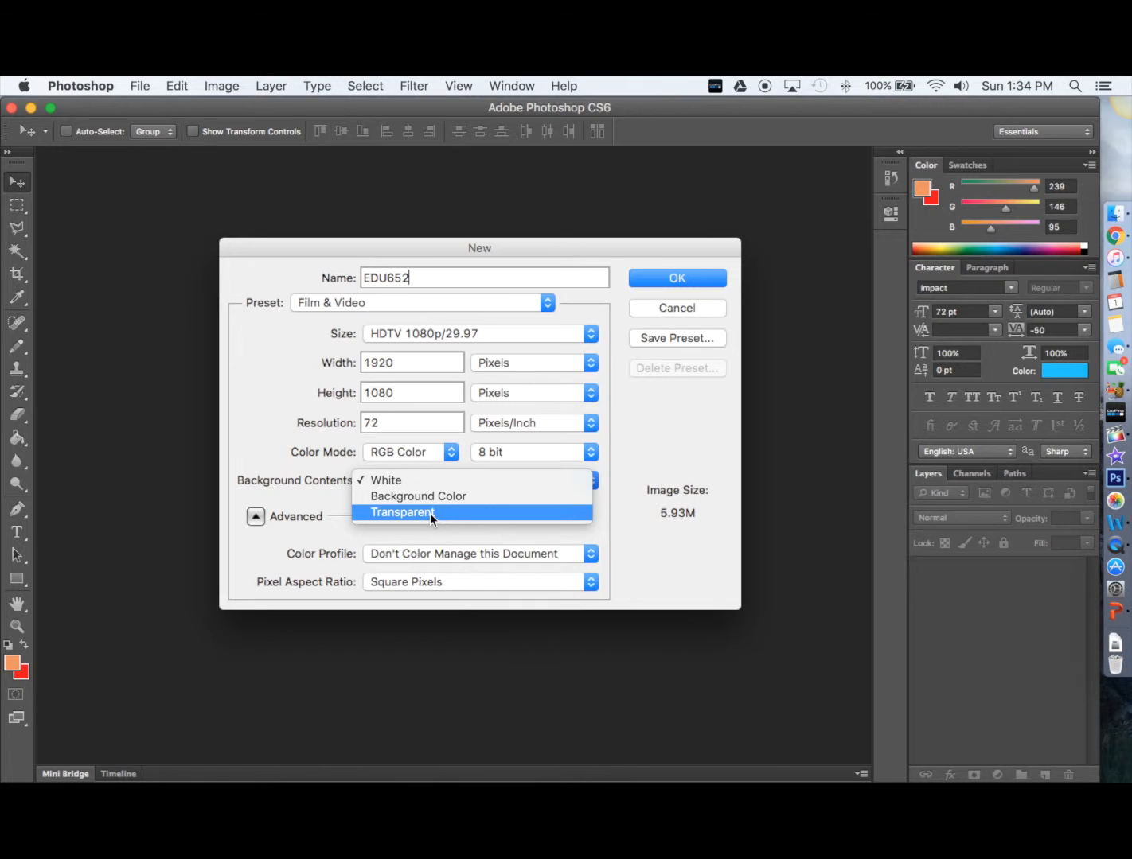
{"action": "left_click", "coordinate": [430, 513]}
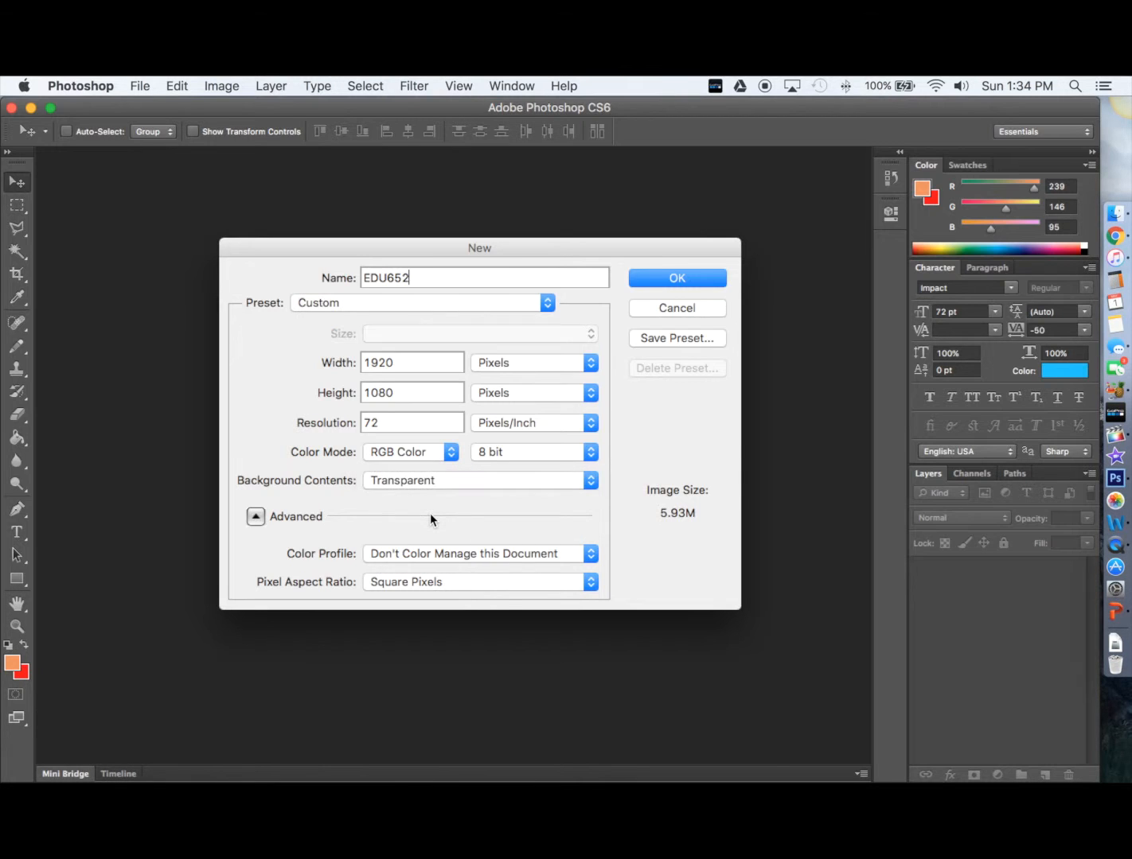
{"action": "left_click", "coordinate": [677, 278]}
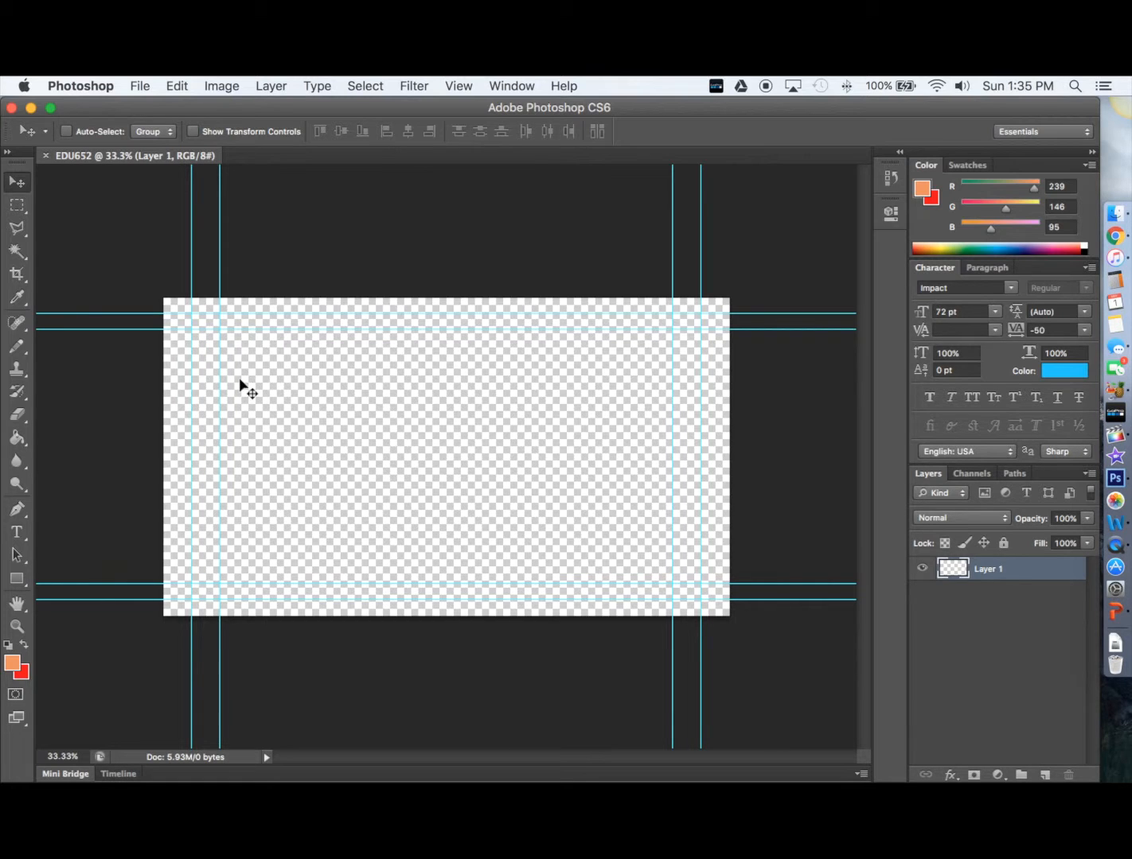
Type the social handle and website address on the canvas, then move the text toward the centre
{"action": "left_click", "coordinate": [19, 538]}
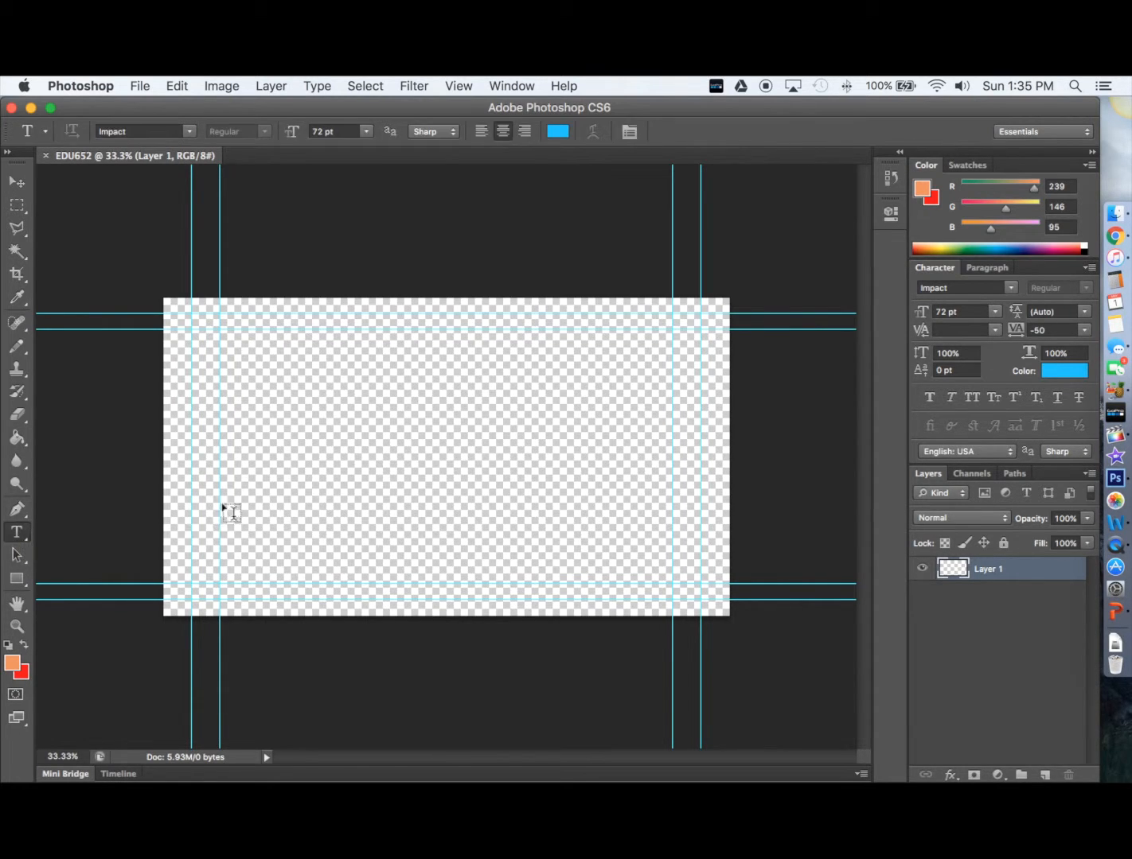
{"action": "left_click", "coordinate": [276, 460]}
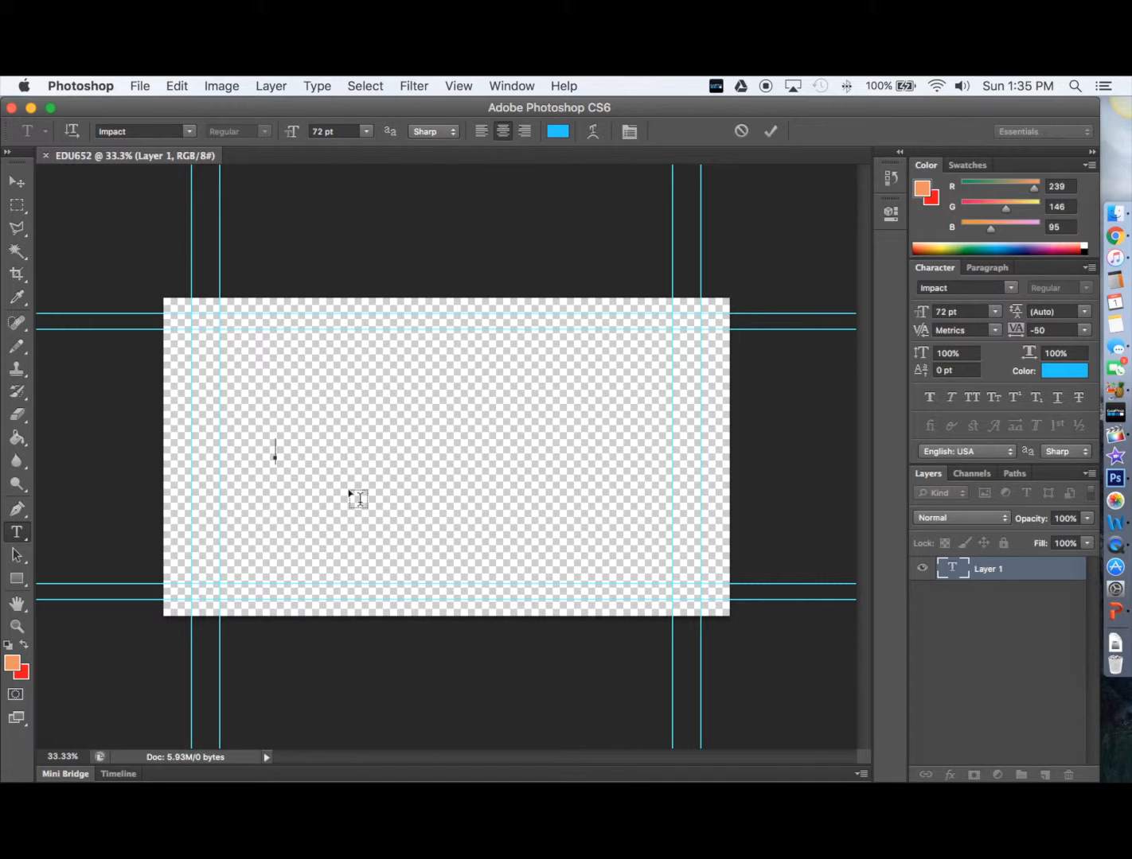
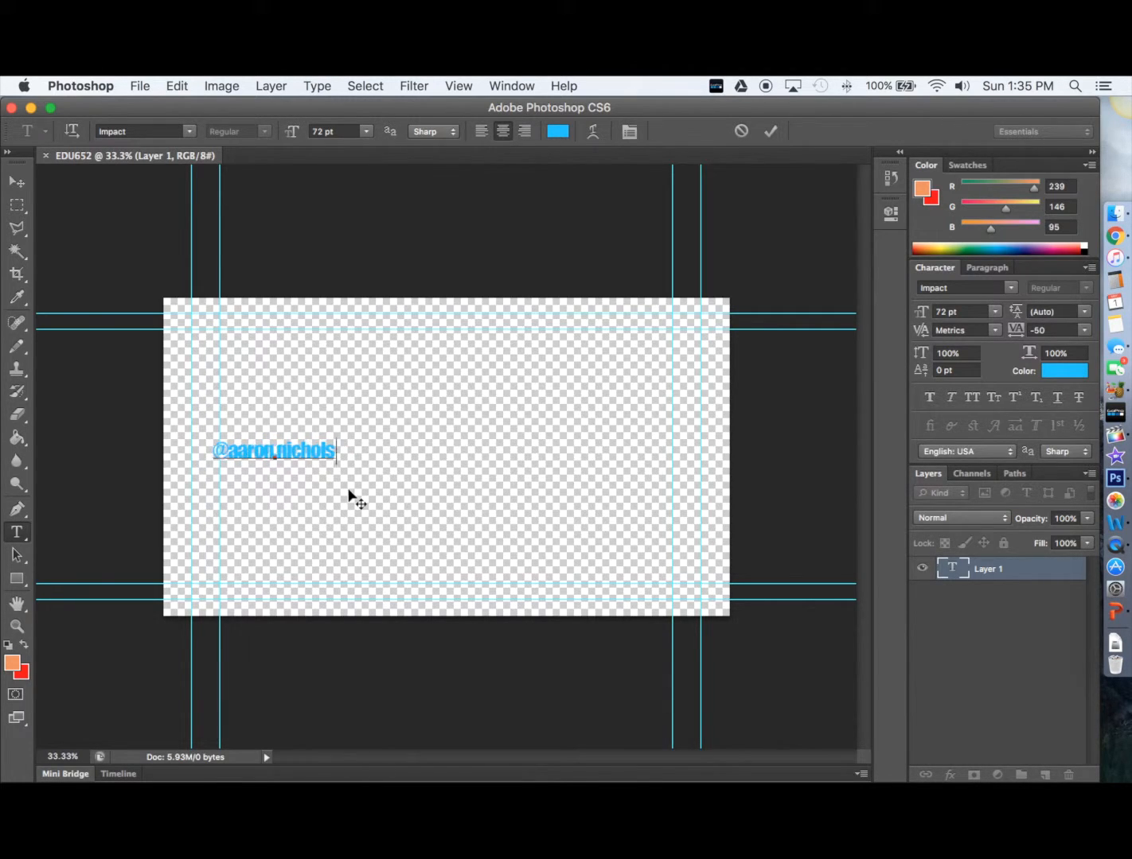
{"action": "type", "text": "www."}
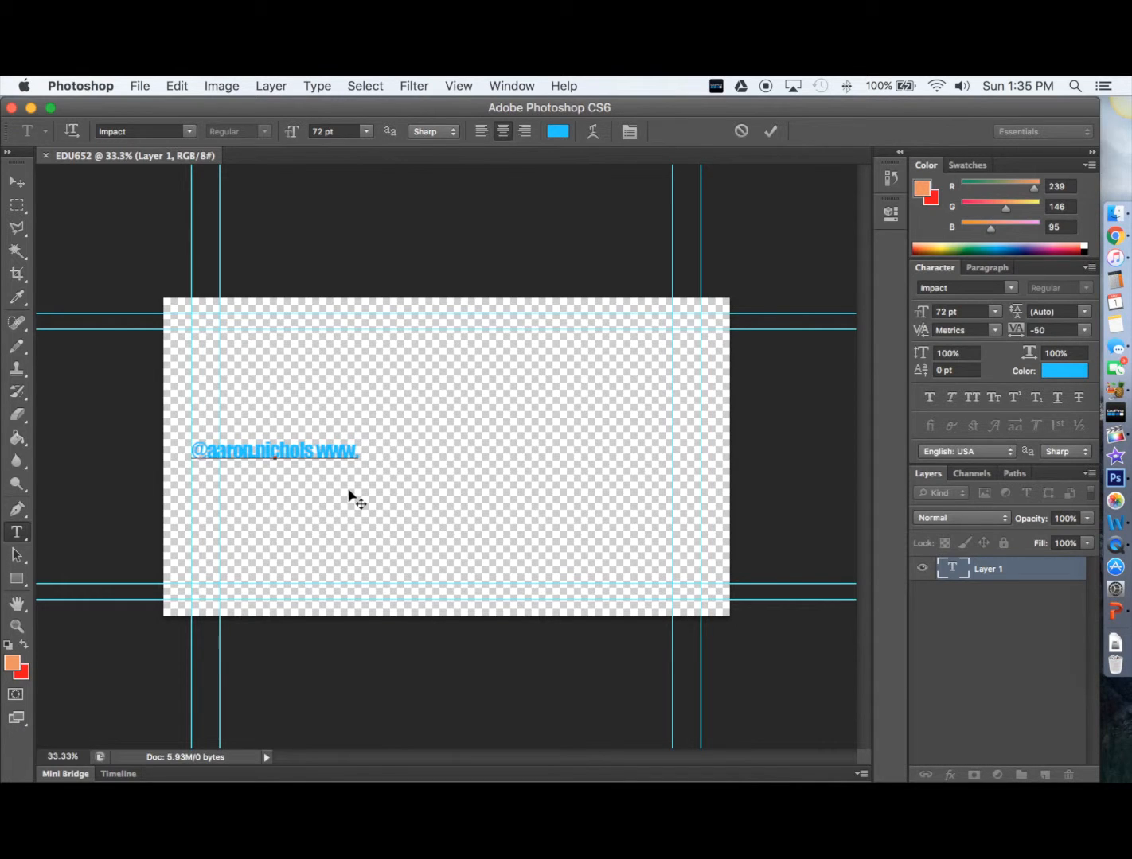
{"action": "type", "text": "aaron.nic"}
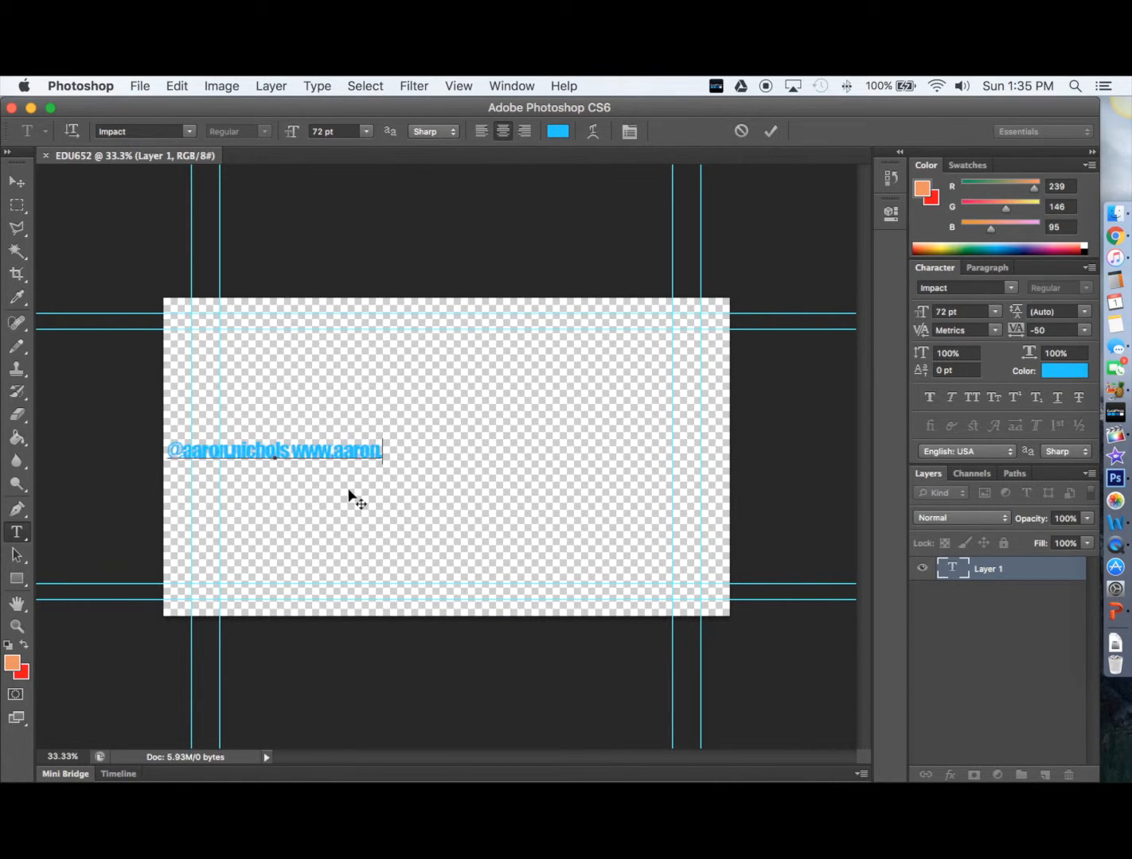
{"action": "type", "text": "hols.com"}
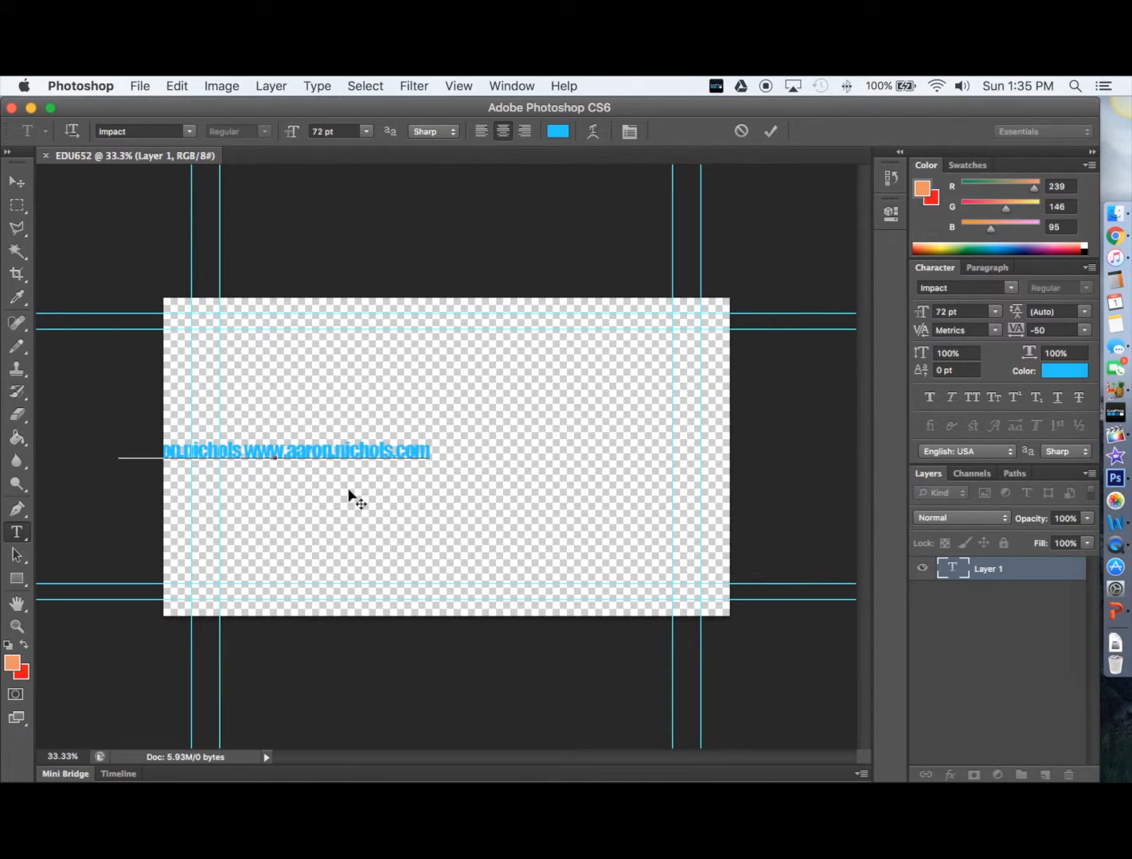
{"action": "left_click", "coordinate": [17, 182]}
{"action": "left_click_drag", "start_coordinate": [326, 445], "coordinate": [487, 448]}
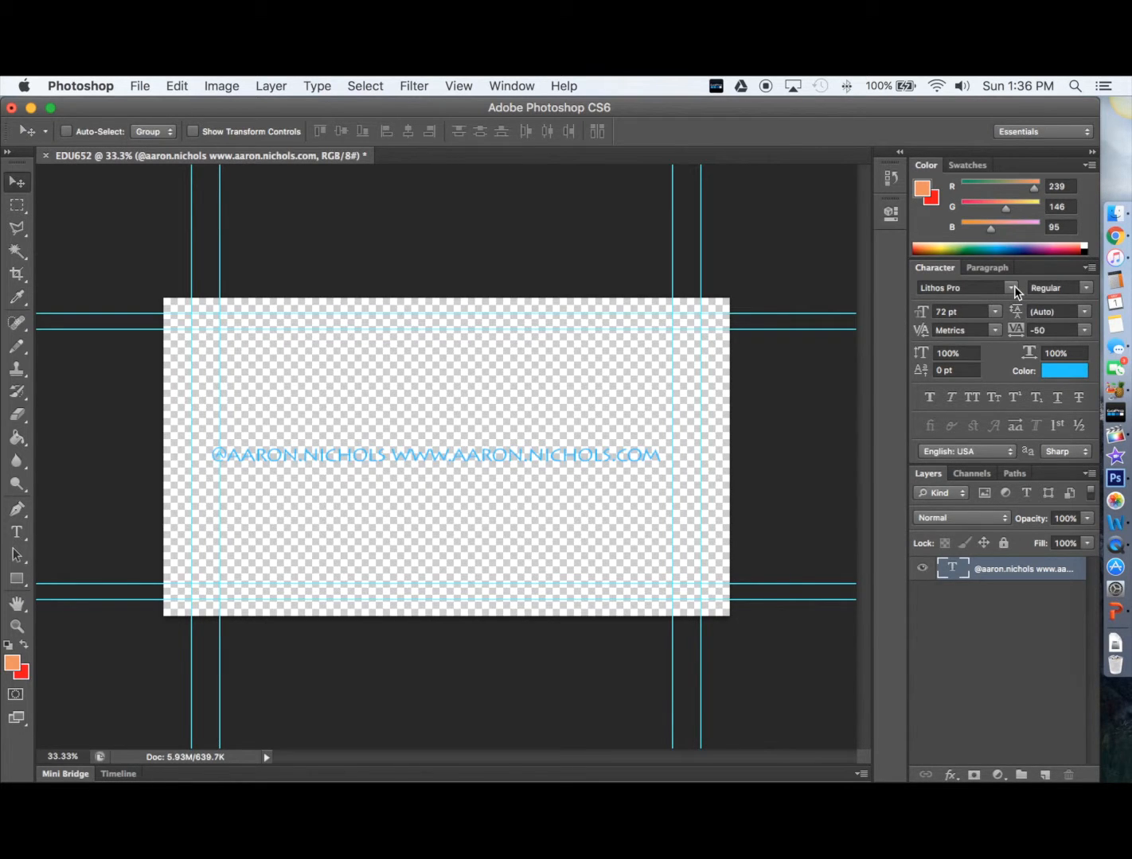
Change the text font to Lucida Grande Bold
{"action": "left_click", "coordinate": [1013, 288]}
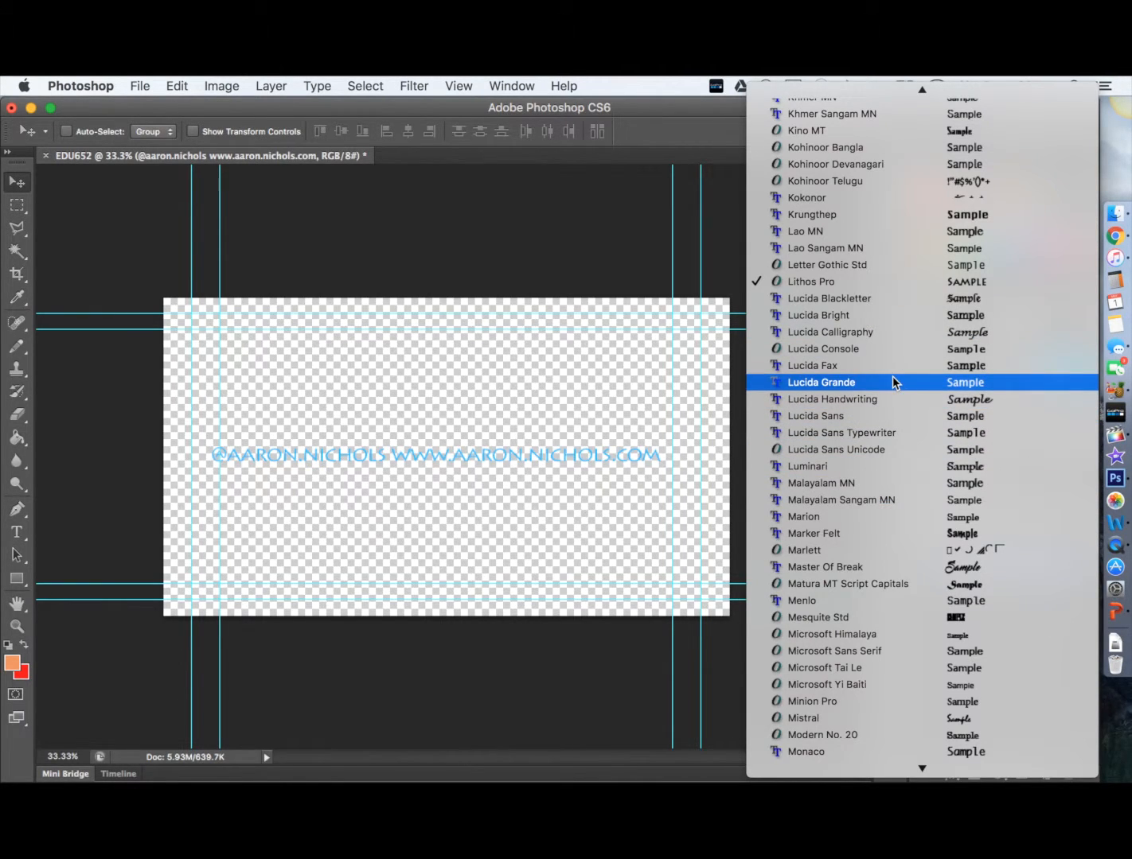
{"action": "left_click", "coordinate": [890, 385]}
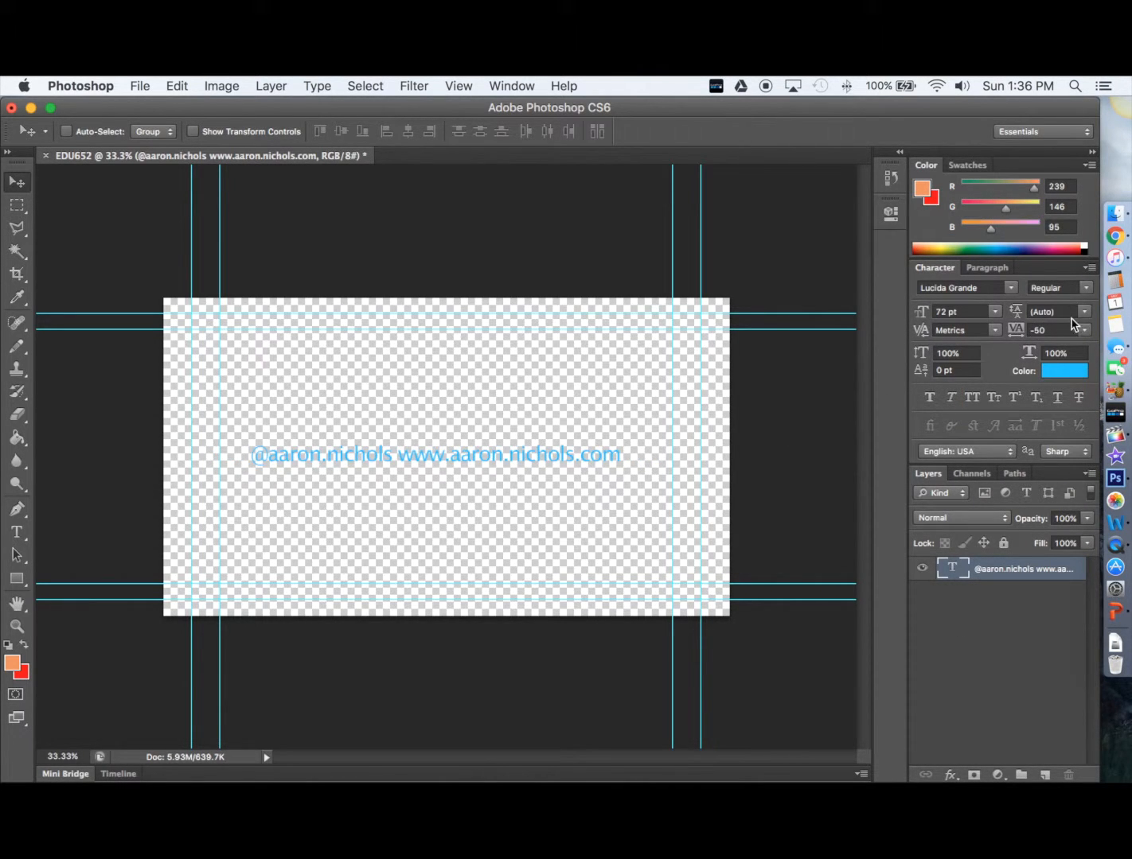
{"action": "left_click", "coordinate": [1090, 291]}
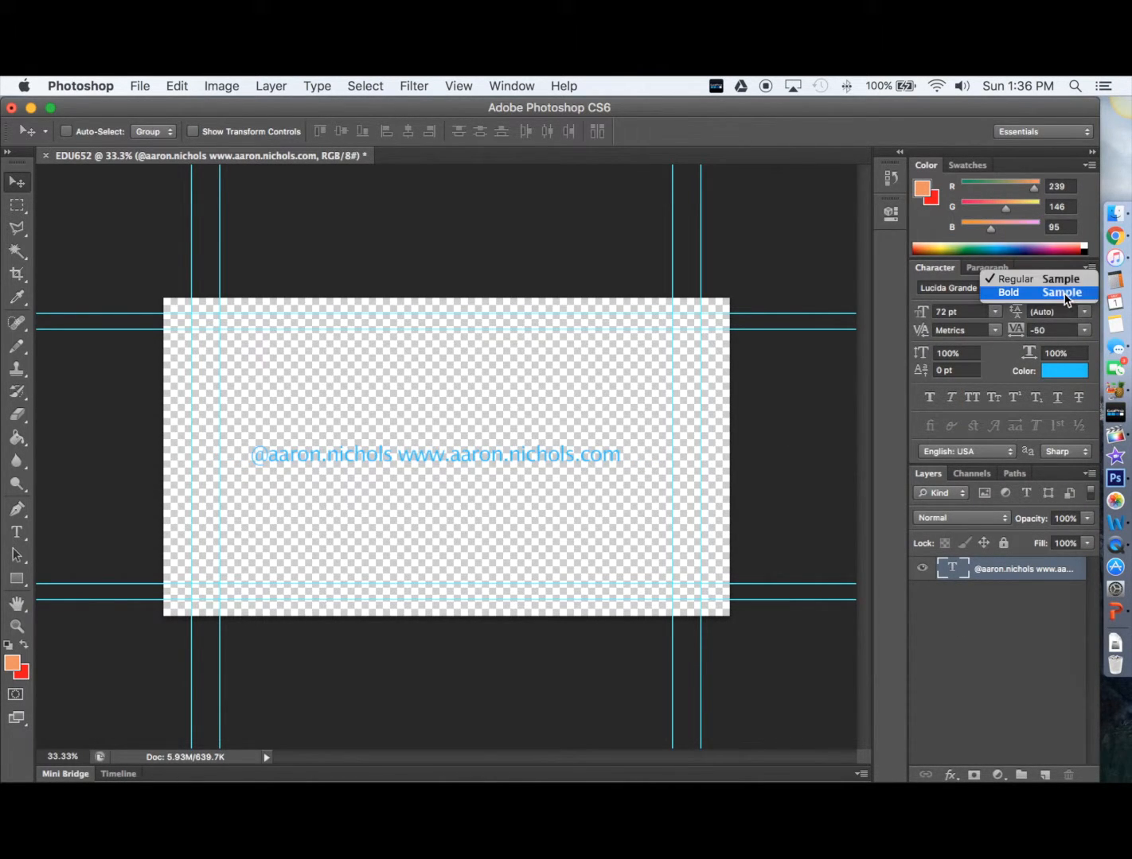
{"action": "left_click", "coordinate": [1066, 295]}
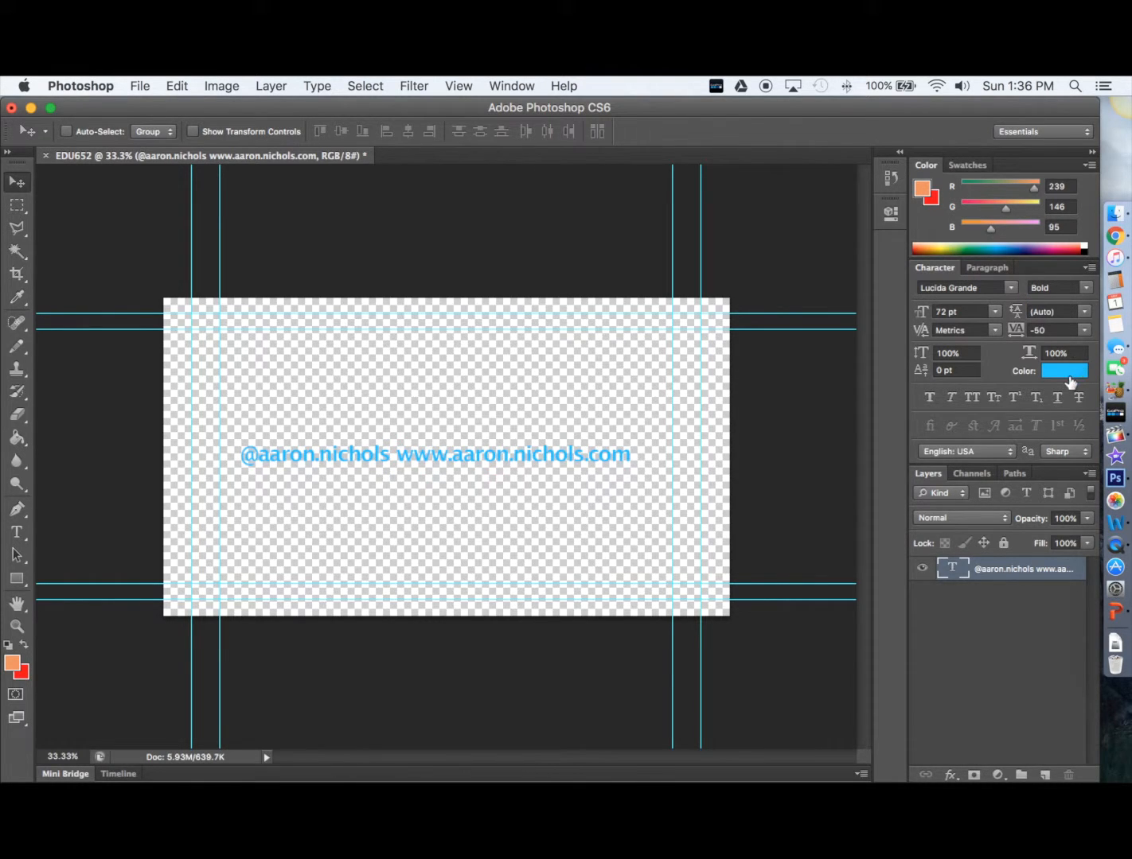
Recolour the text near-white (f6f9fa) and move it down toward the canvas bottom
{"action": "left_click", "coordinate": [1068, 377]}
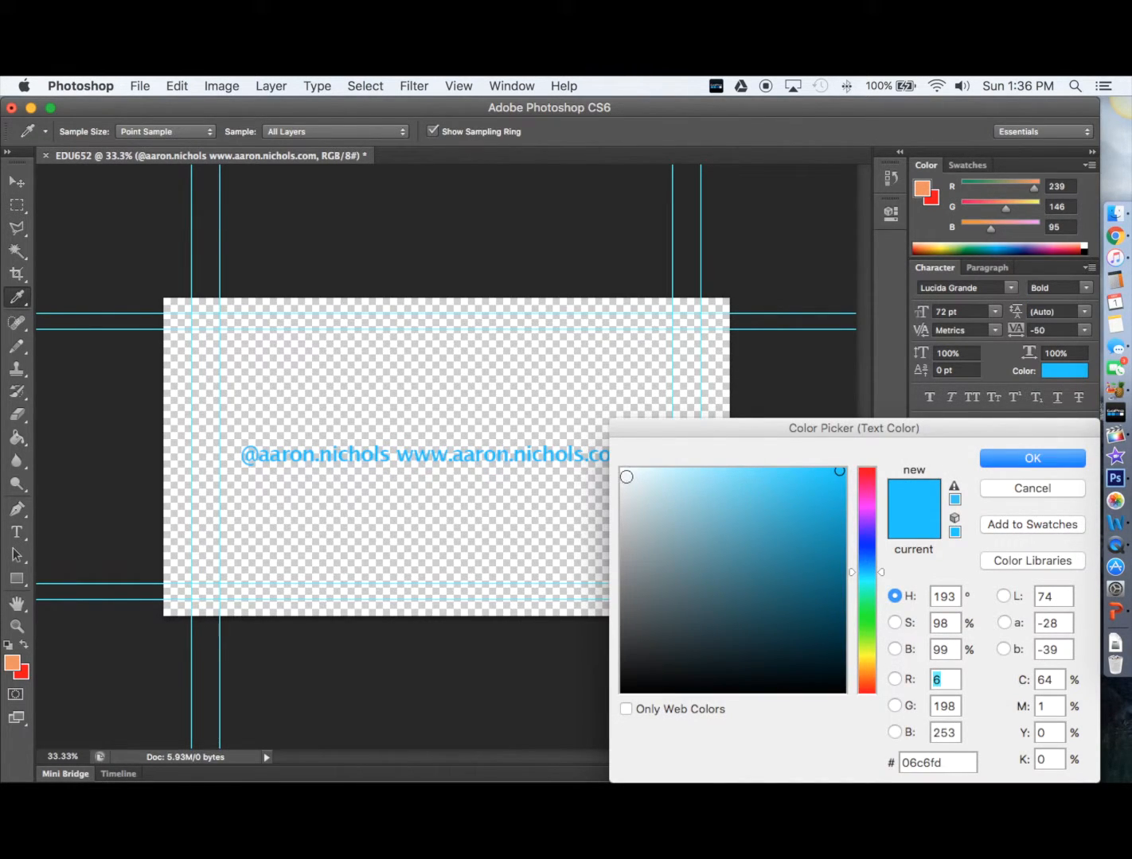
{"action": "left_click", "coordinate": [624, 473]}
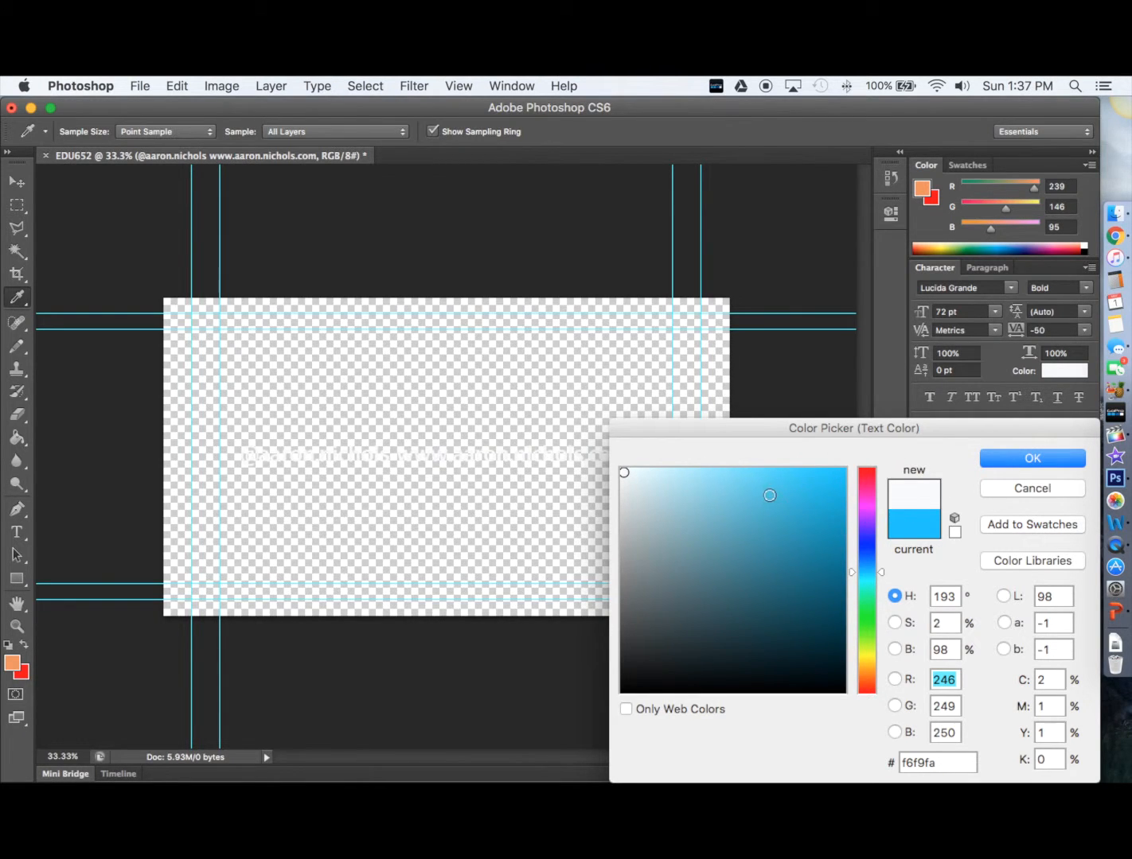
{"action": "left_click", "coordinate": [1000, 458]}
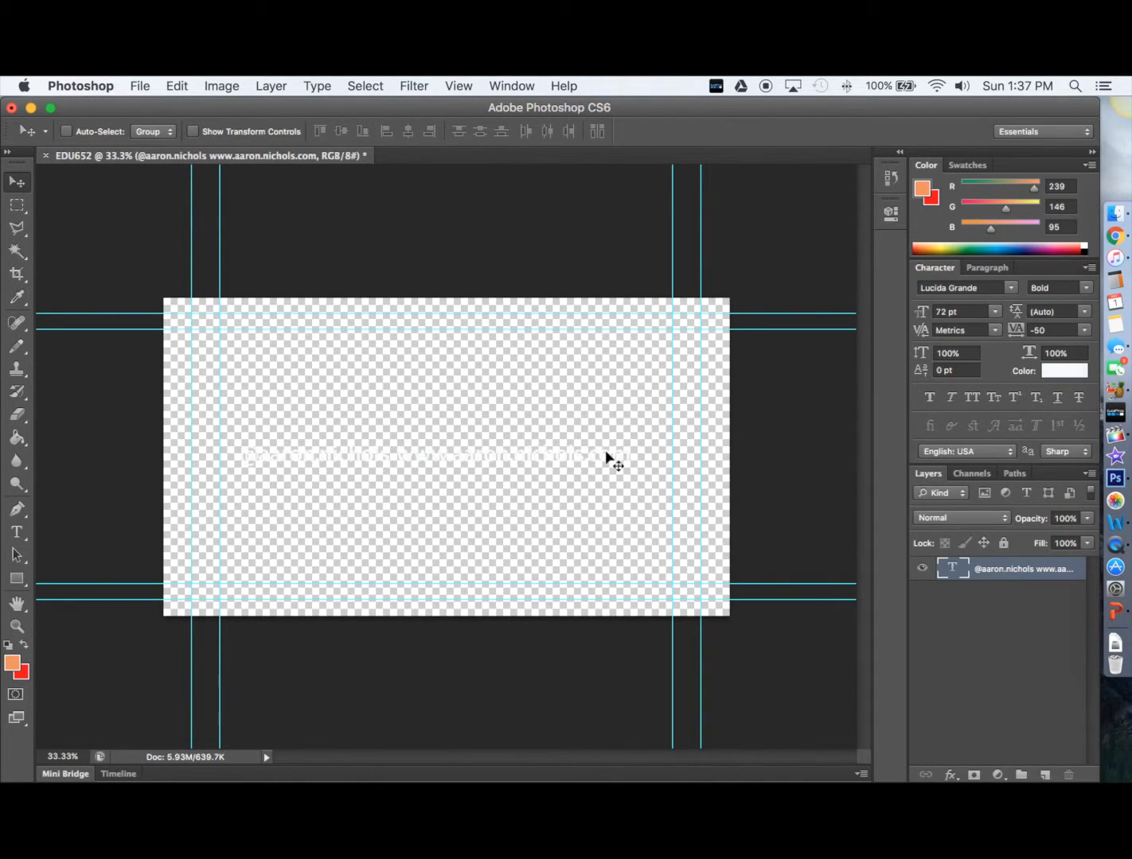
{"action": "left_click_drag", "start_coordinate": [607, 455], "coordinate": [587, 572]}
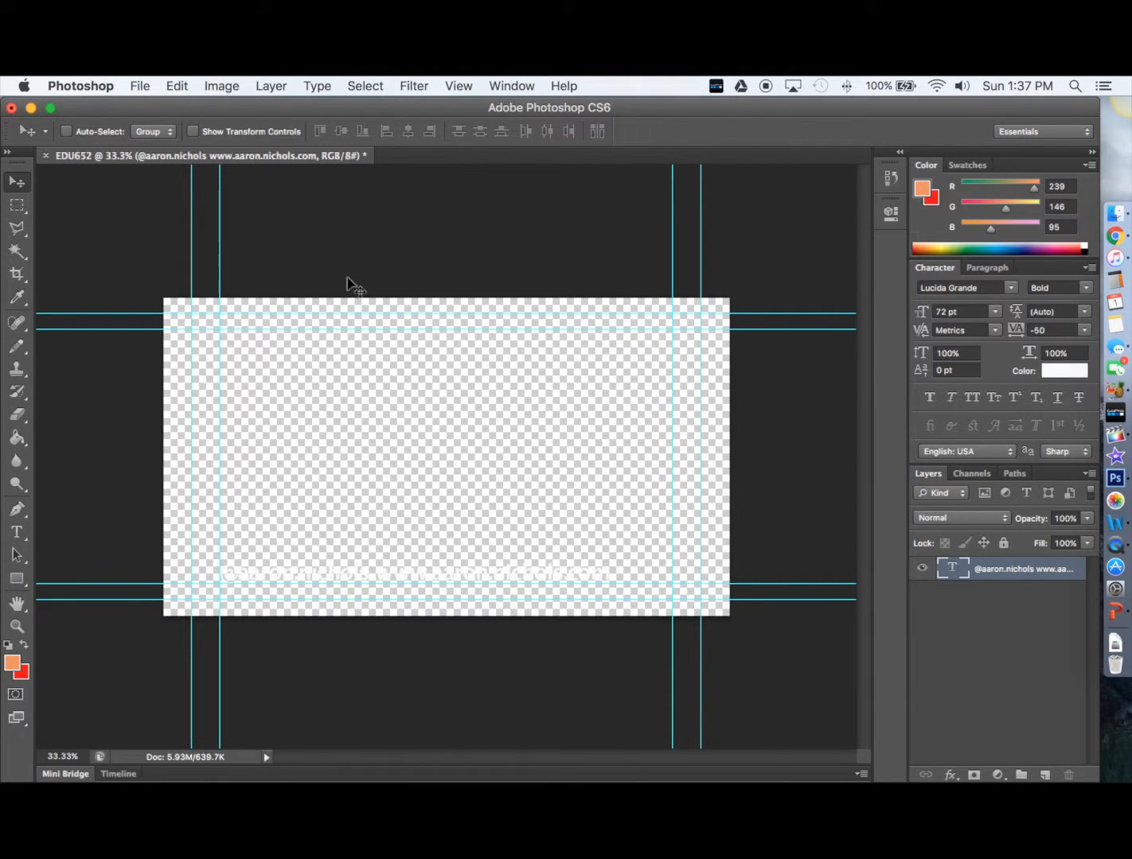
Save a copy as EDU652watermark in PNG format, accepting the default PNG options
{"action": "left_click", "coordinate": [137, 88]}
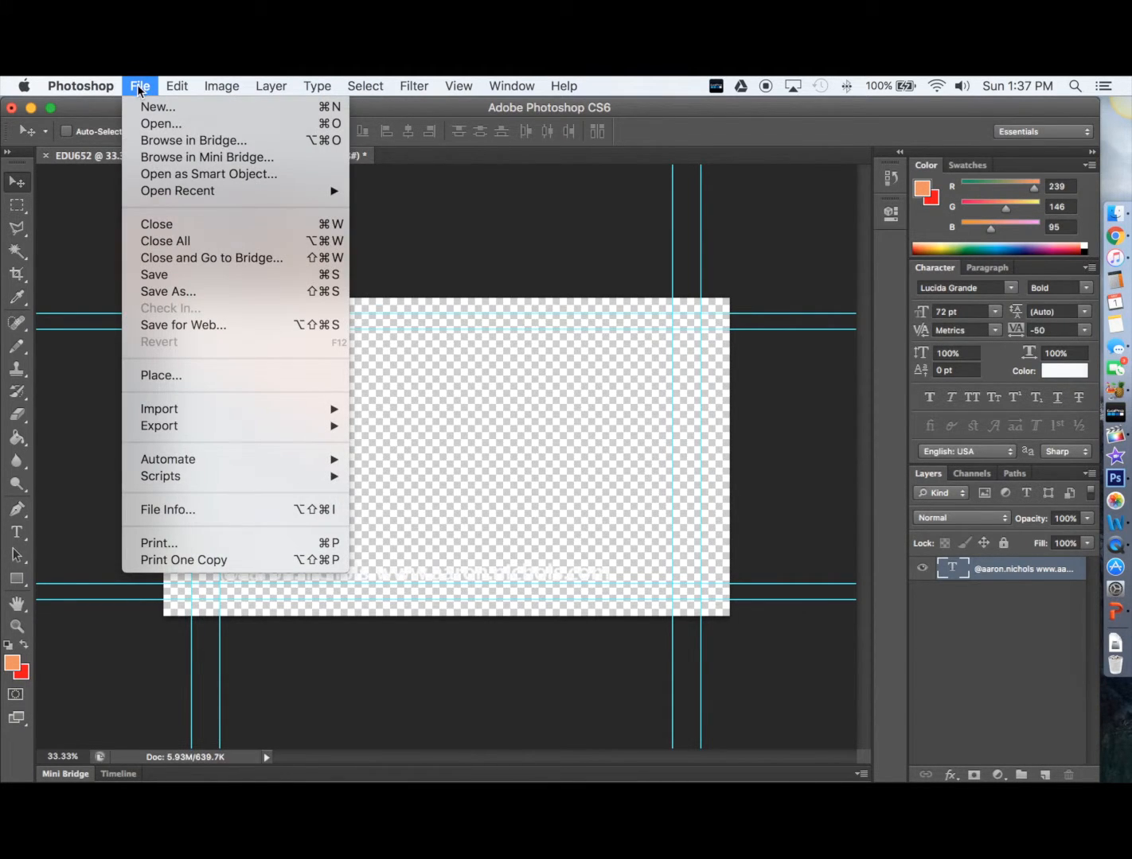
{"action": "left_click", "coordinate": [240, 271]}
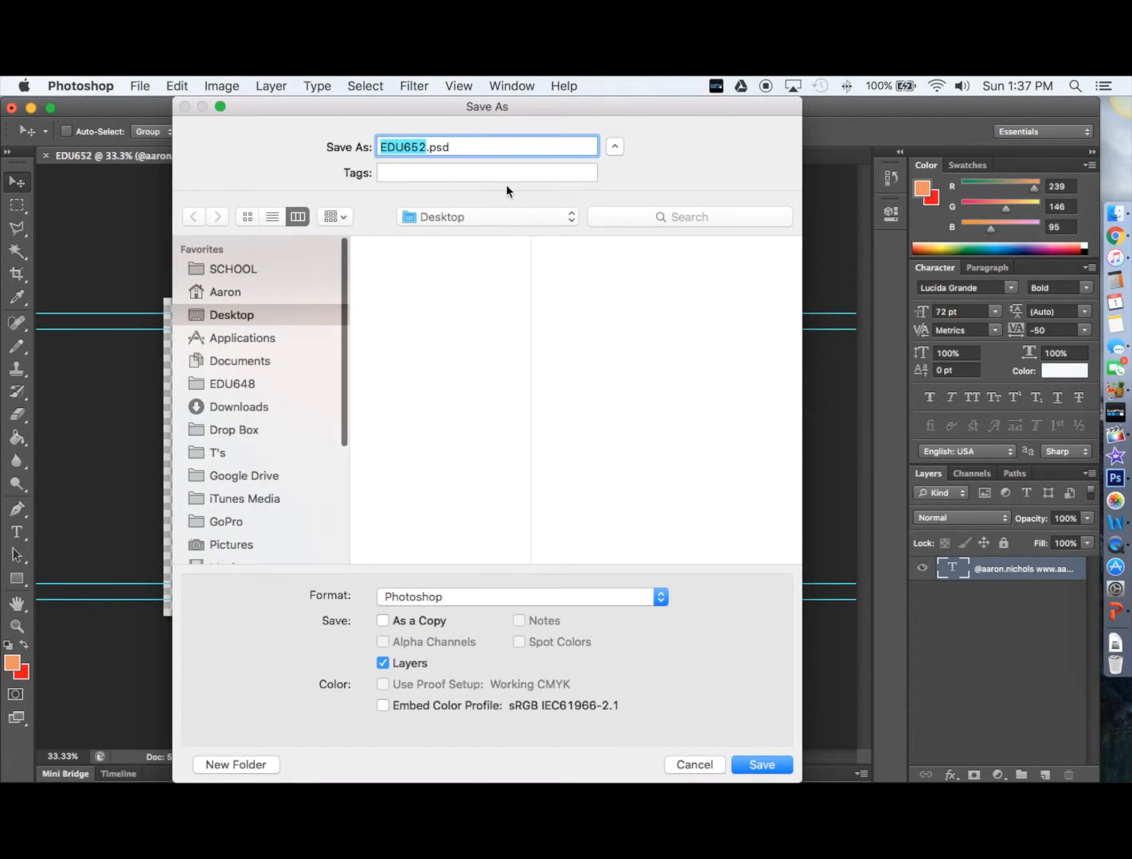
{"action": "left_click", "coordinate": [427, 149]}
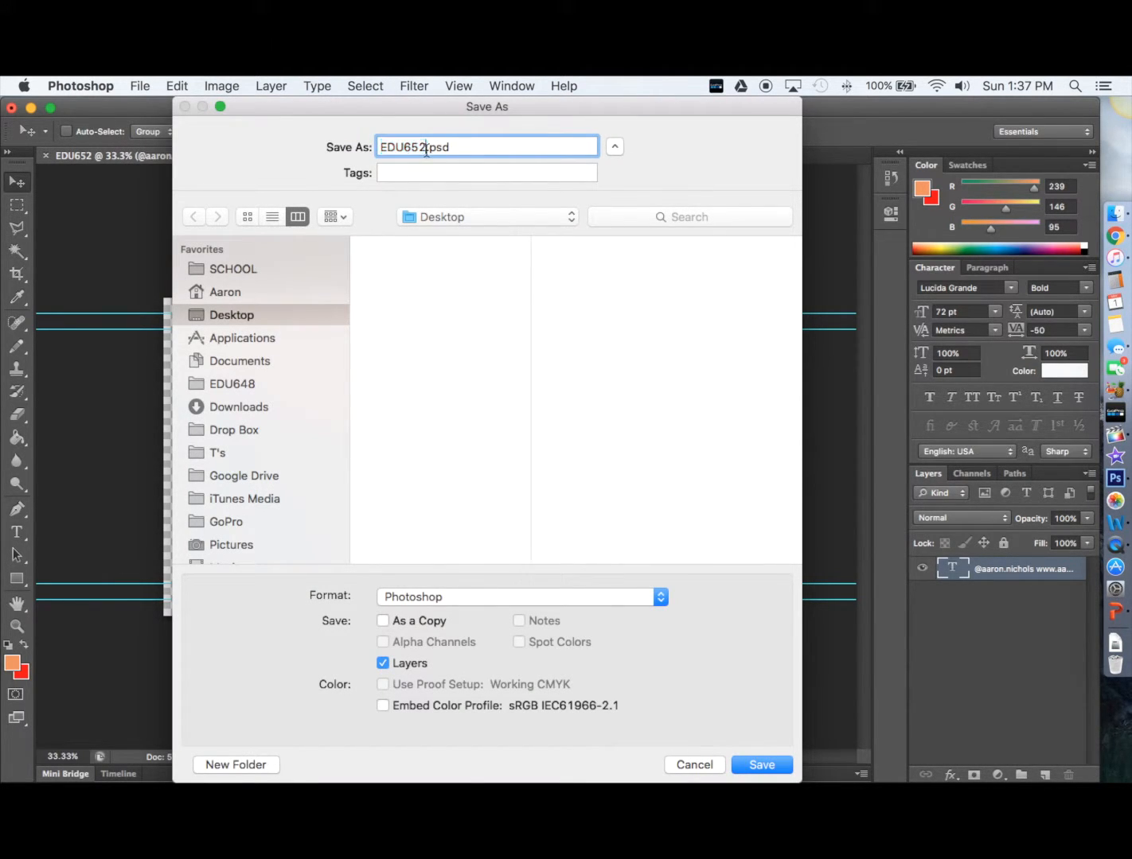
{"action": "type", "text": "watermark"}
{"action": "left_click", "coordinate": [531, 601]}
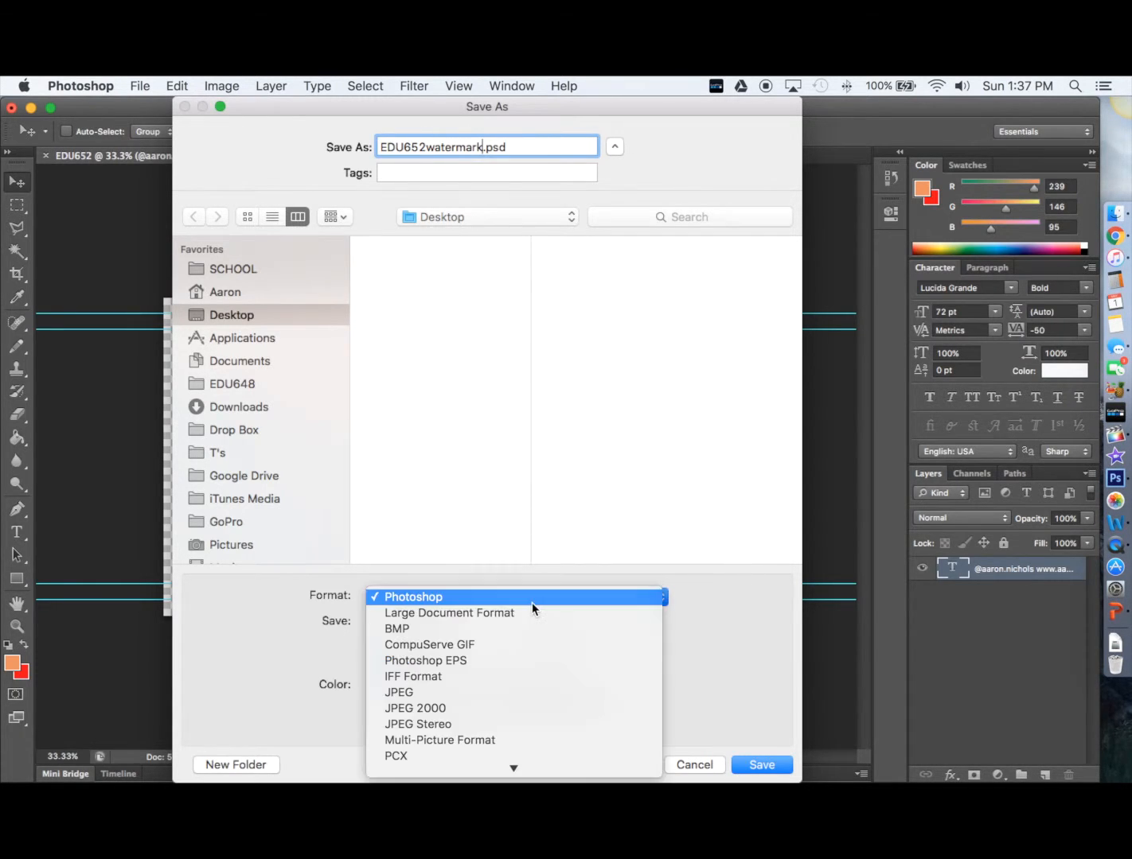
{"action": "scroll", "coordinate": [527, 678], "scroll_direction": "down", "scroll_amount": 5}
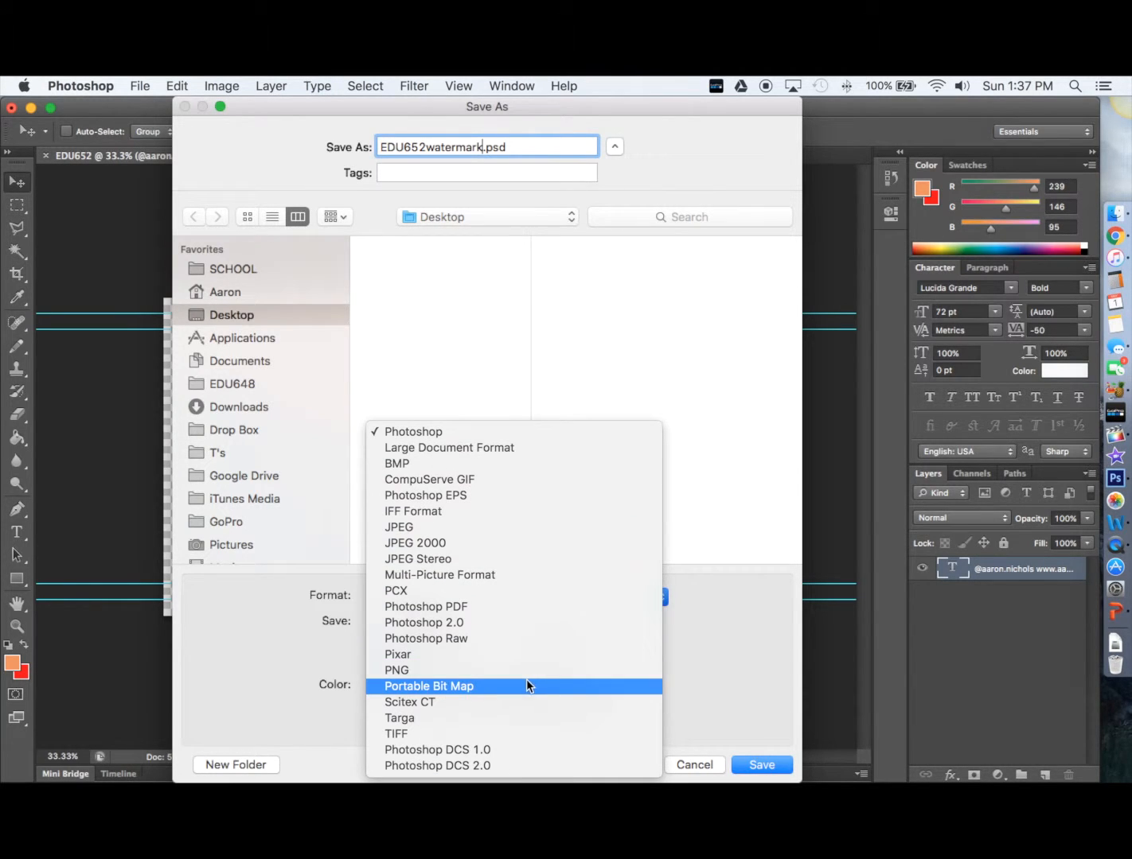
{"action": "left_click", "coordinate": [485, 669]}
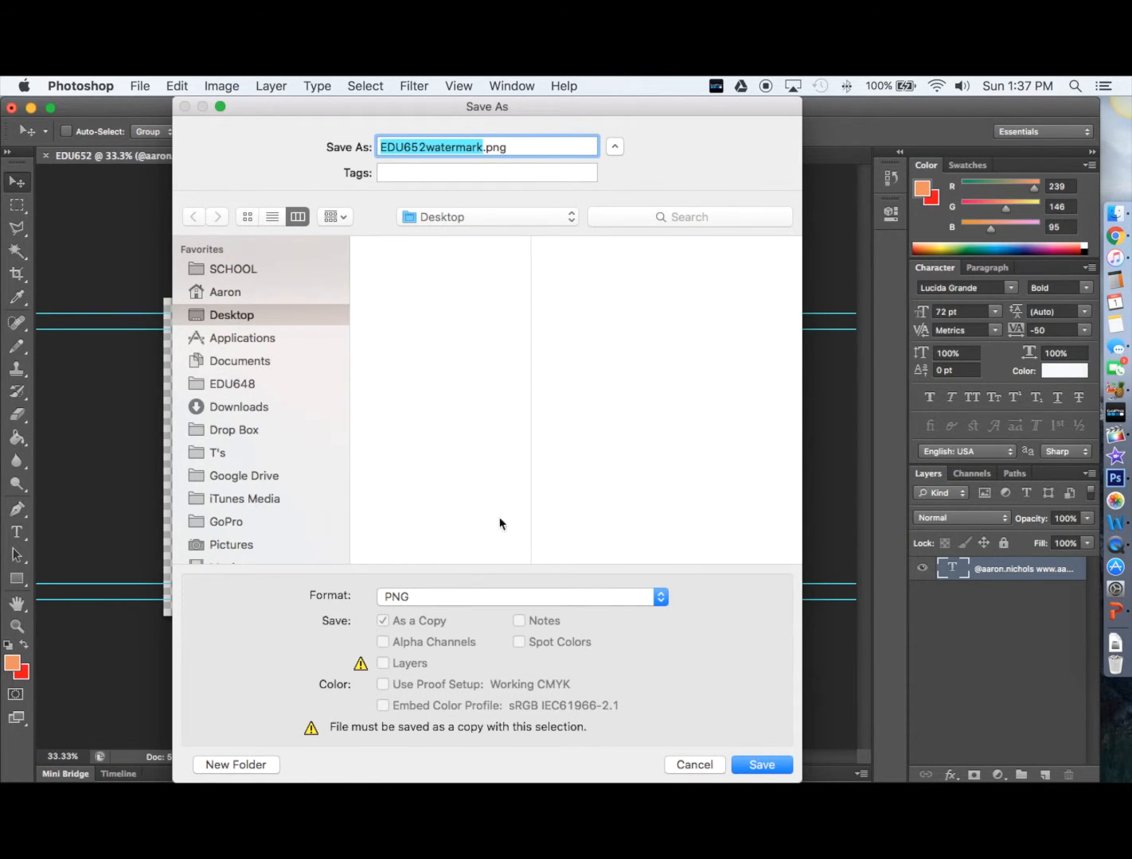
{"action": "left_click", "coordinate": [762, 766]}
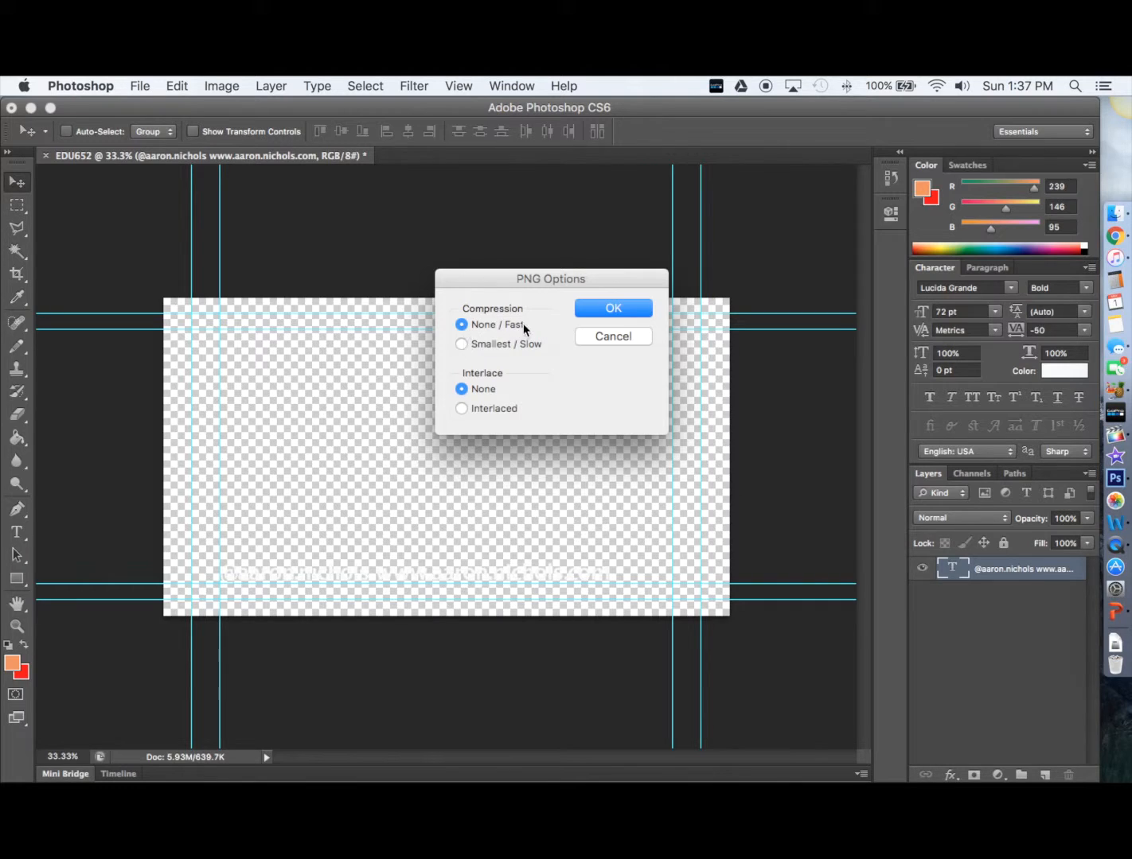
{"action": "left_click", "coordinate": [612, 310]}
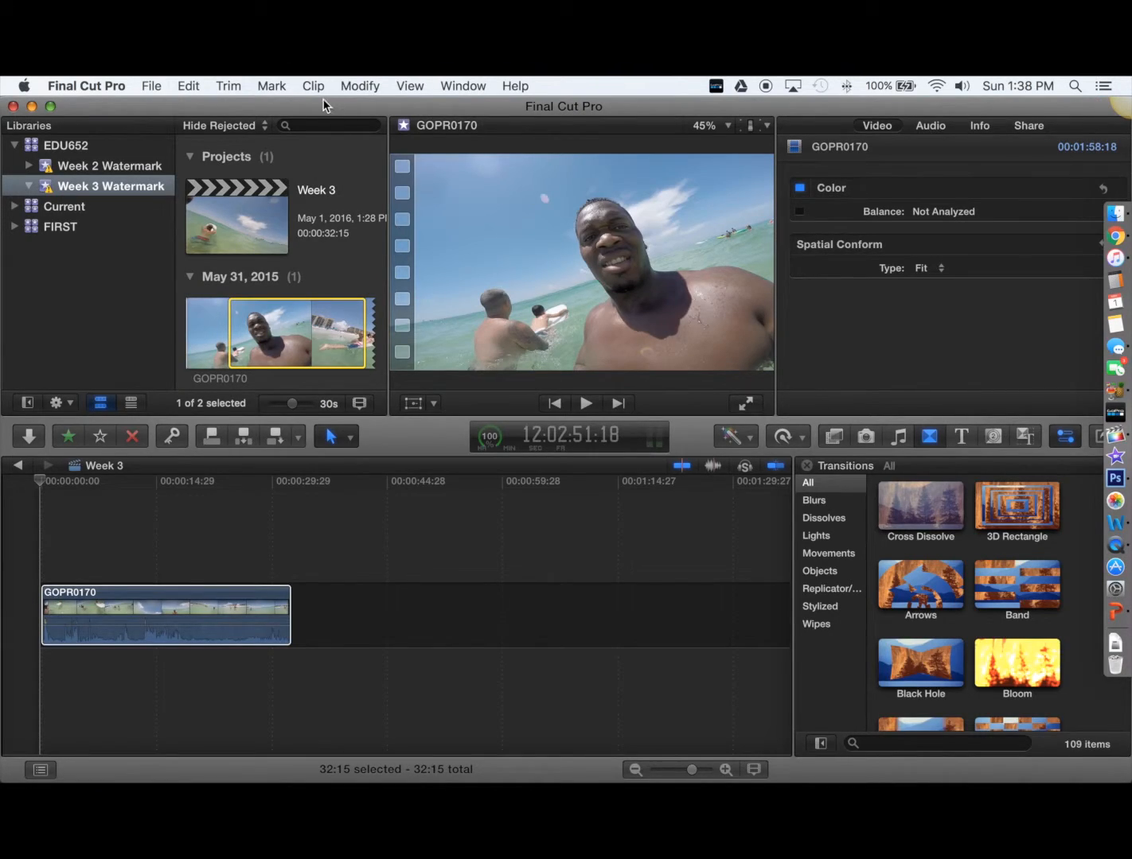
Select the GOPR0170 clip in the timeline so the Week 3 project plays in the viewer
{"action": "left_click", "coordinate": [265, 538]}
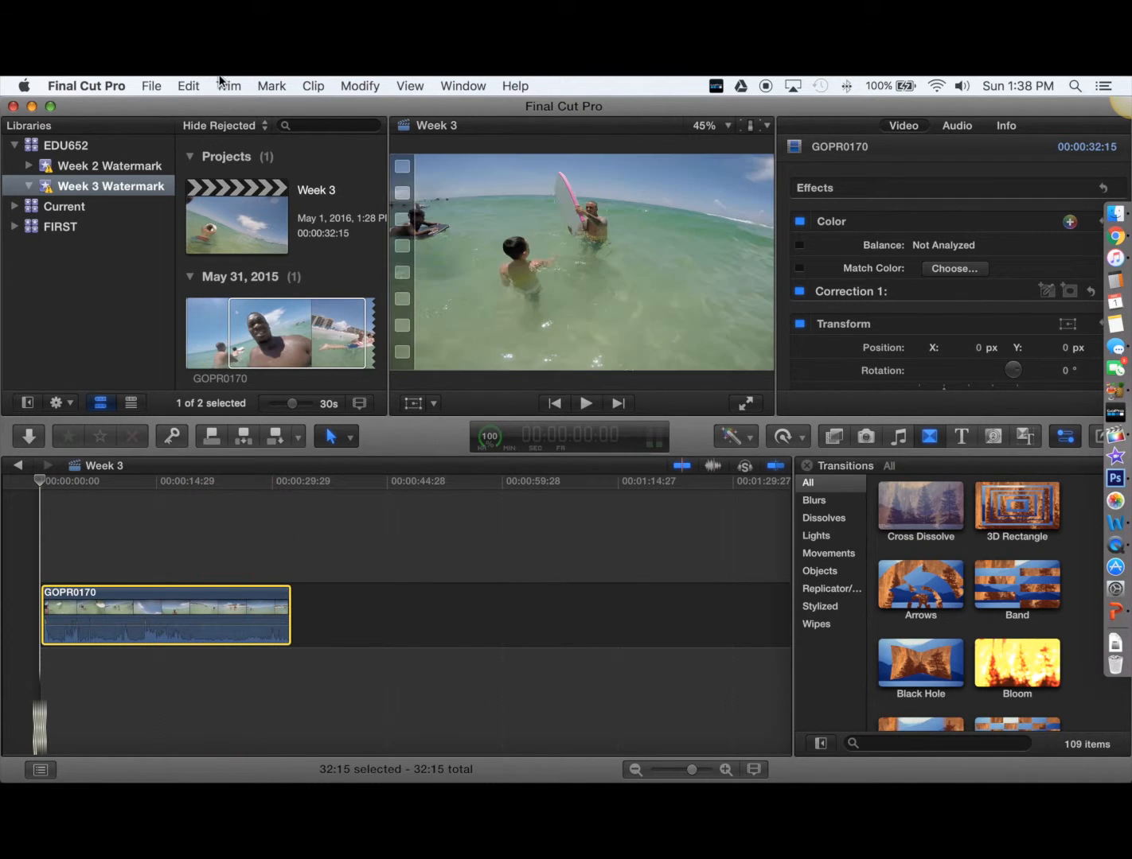
Import EDU652watermark.png from the Desktop into the existing Week 3 Watermark event
{"action": "left_click", "coordinate": [151, 86]}
{"action": "mouse_move", "coordinate": [223, 200]}
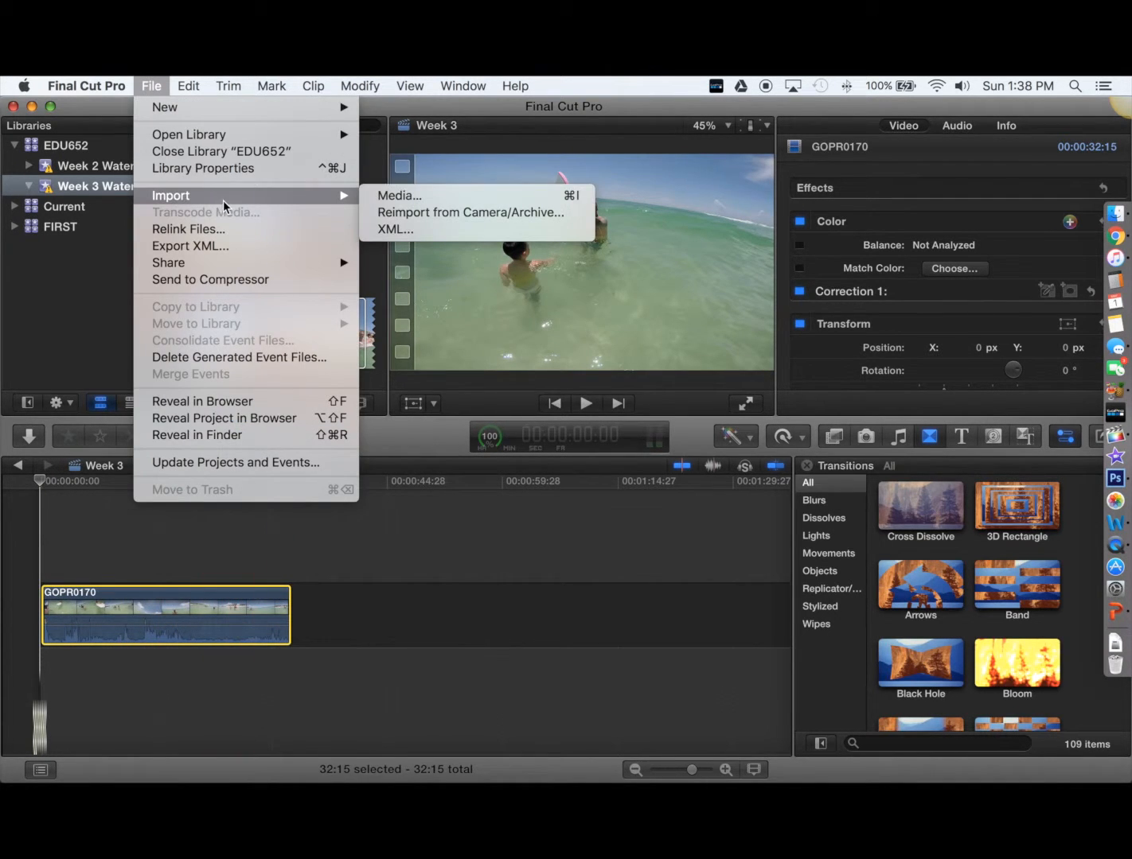
{"action": "left_click", "coordinate": [471, 198]}
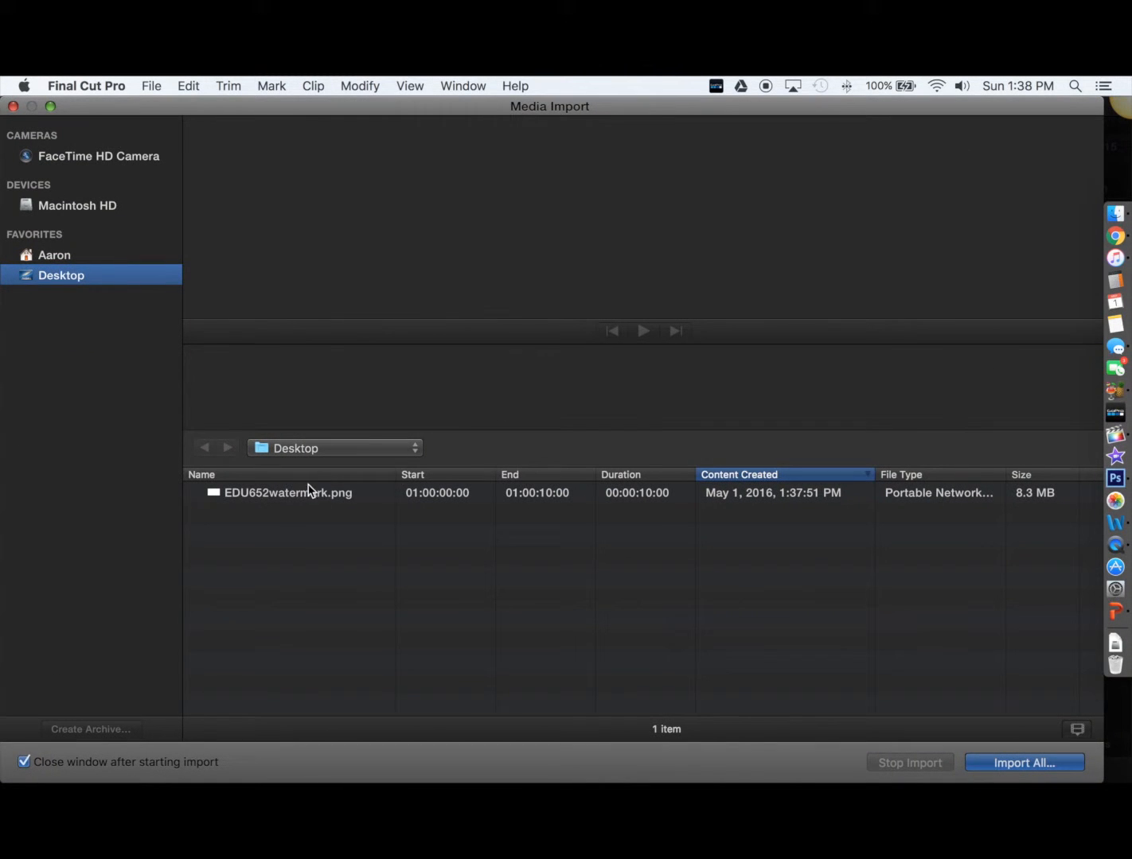
{"action": "left_click", "coordinate": [280, 493]}
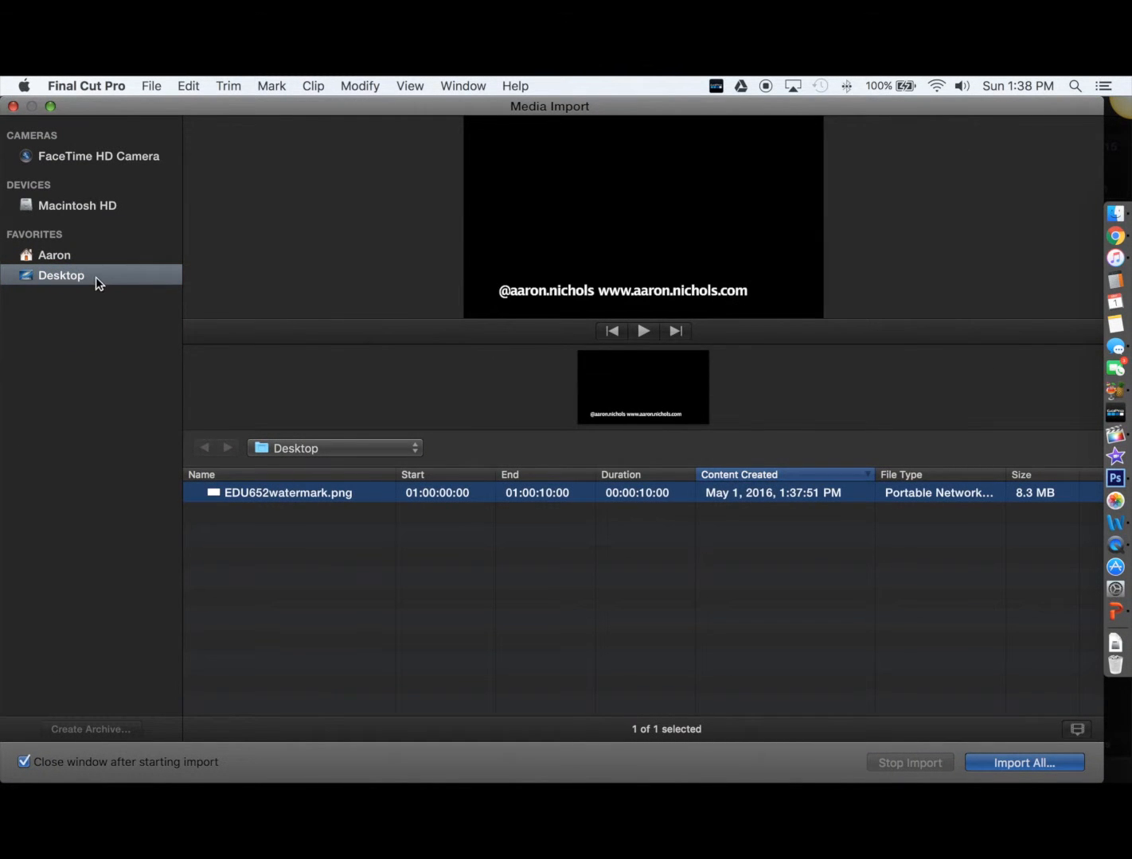
{"action": "left_click", "coordinate": [1025, 760]}
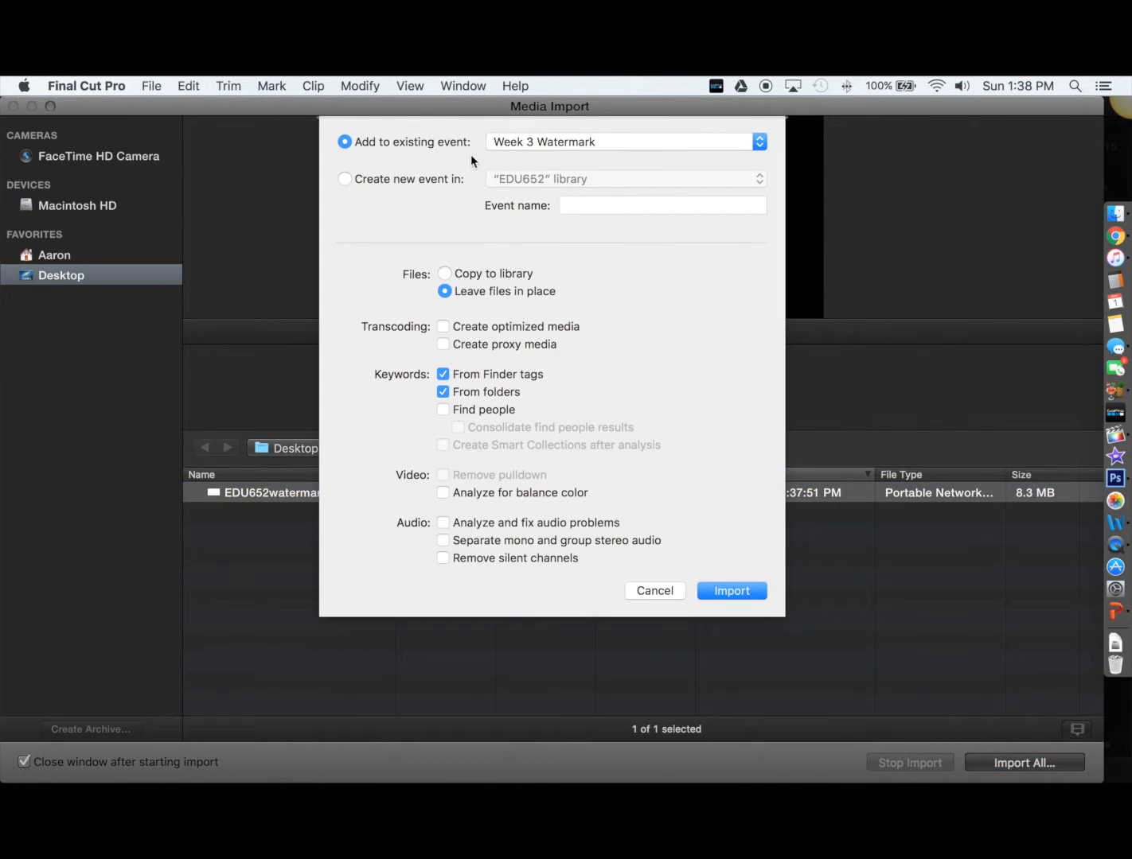
{"action": "left_click", "coordinate": [682, 142]}
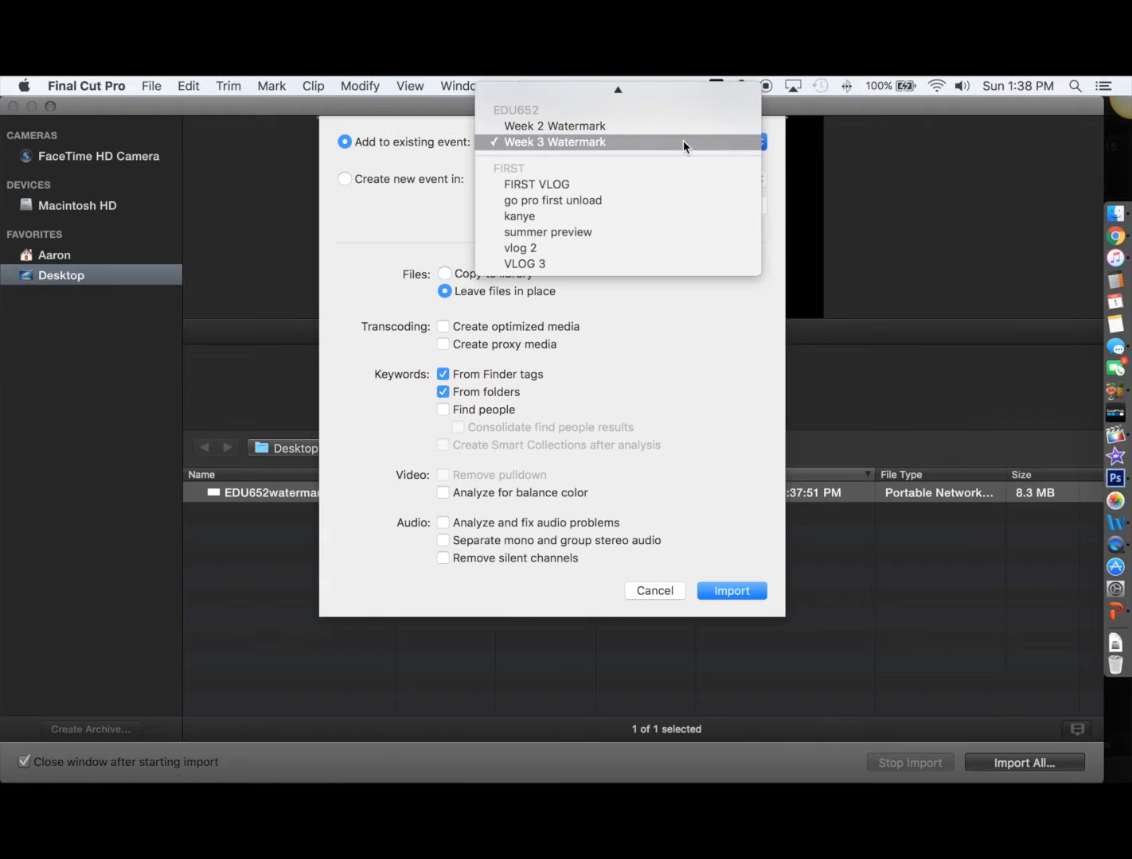
{"action": "left_click", "coordinate": [598, 141]}
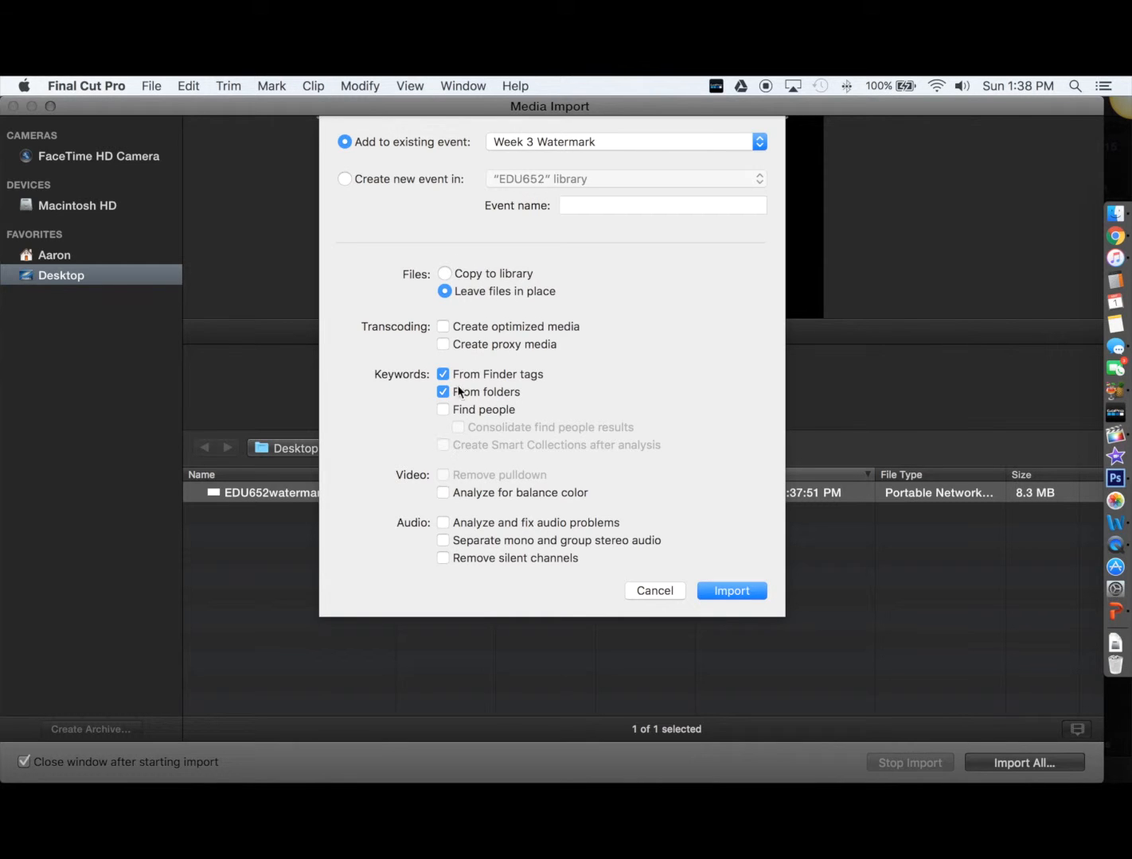
{"action": "left_click", "coordinate": [723, 591]}
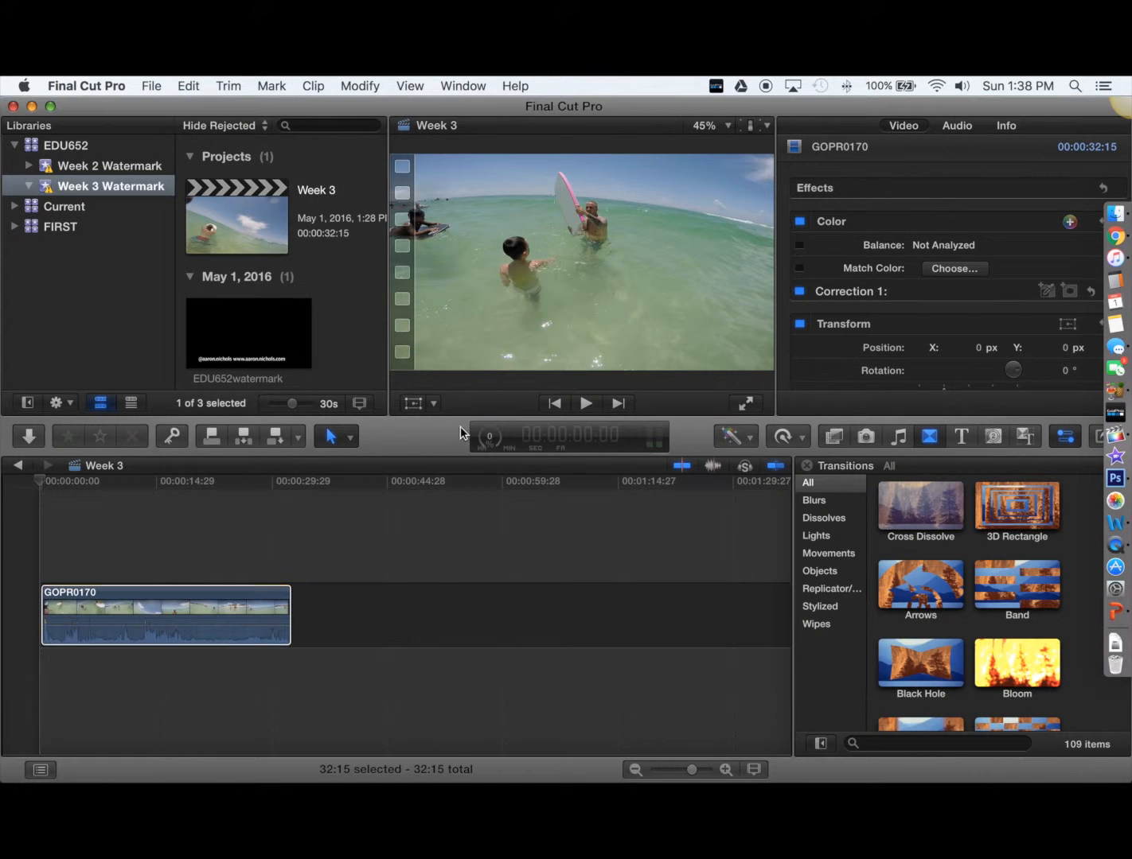
Connect a range of the EDU652watermark clip above the start of GOPR0170, then select it
{"action": "left_click", "coordinate": [221, 362]}
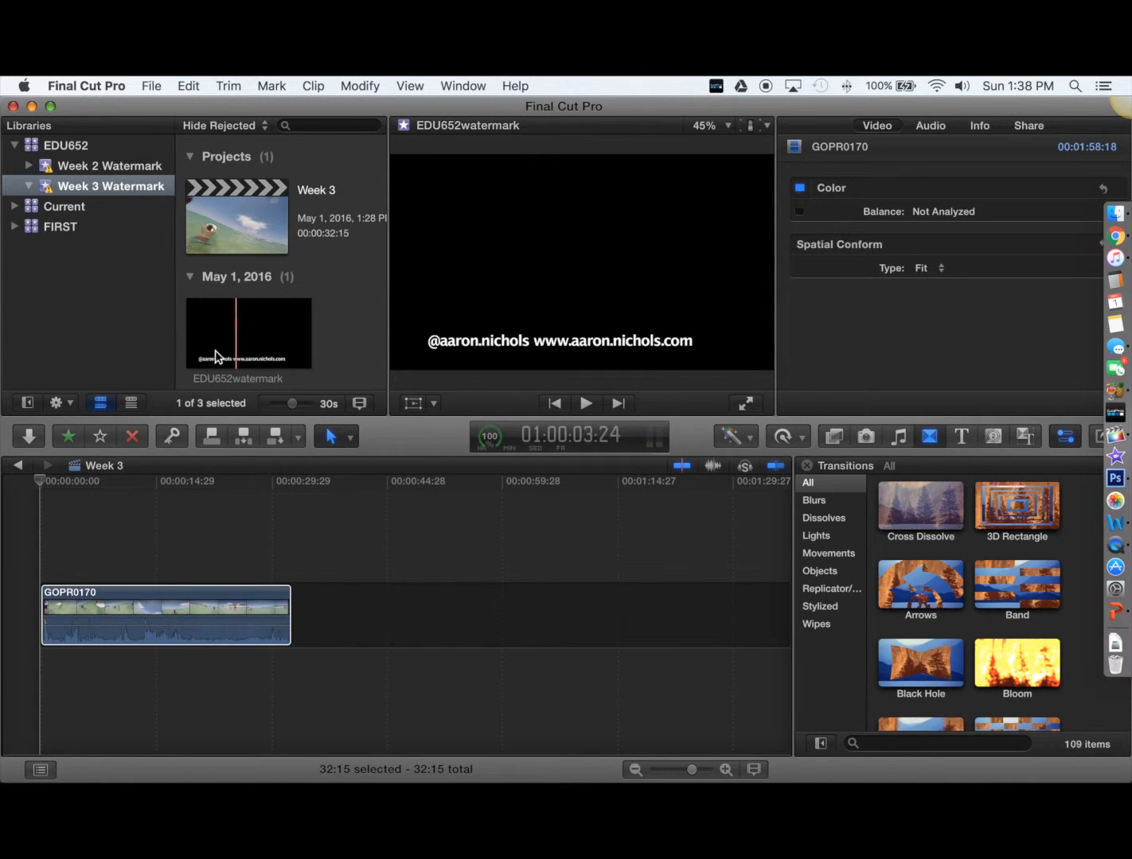
{"action": "left_click_drag", "start_coordinate": [199, 347], "coordinate": [296, 343]}
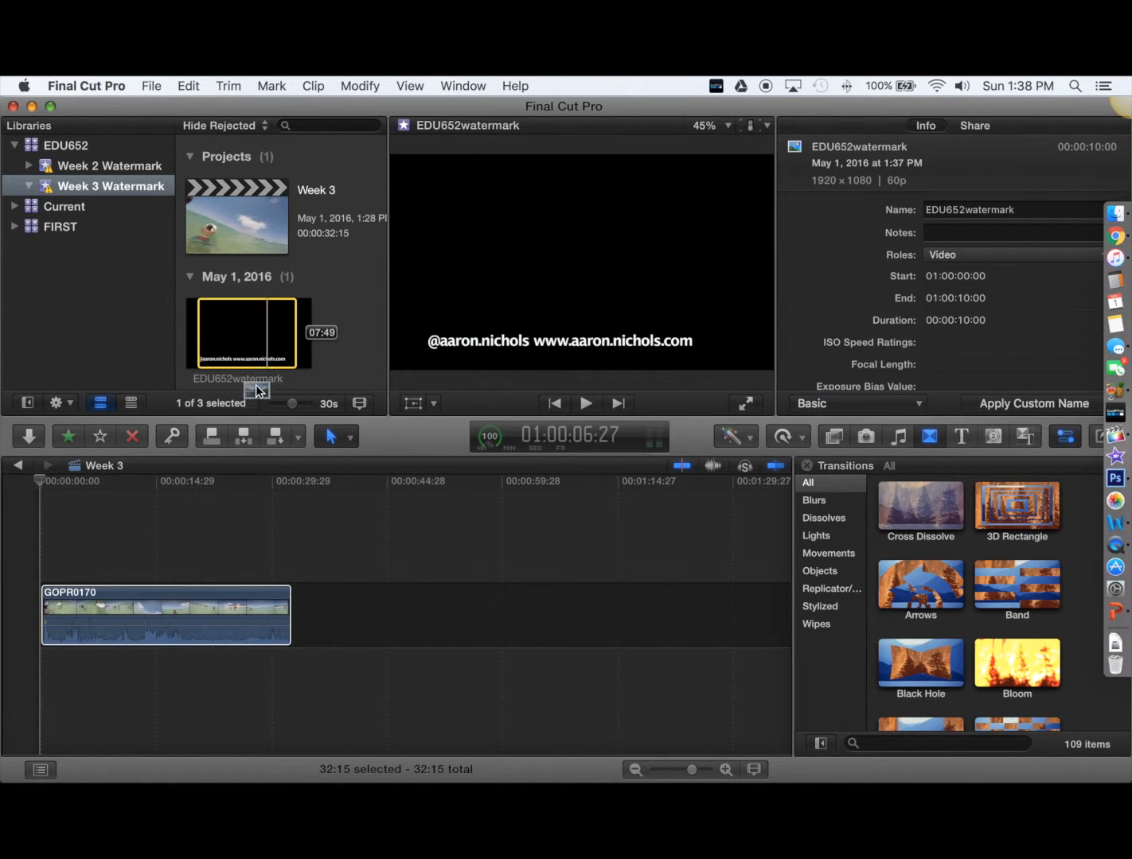
{"action": "left_click_drag", "start_coordinate": [257, 390], "coordinate": [44, 548]}
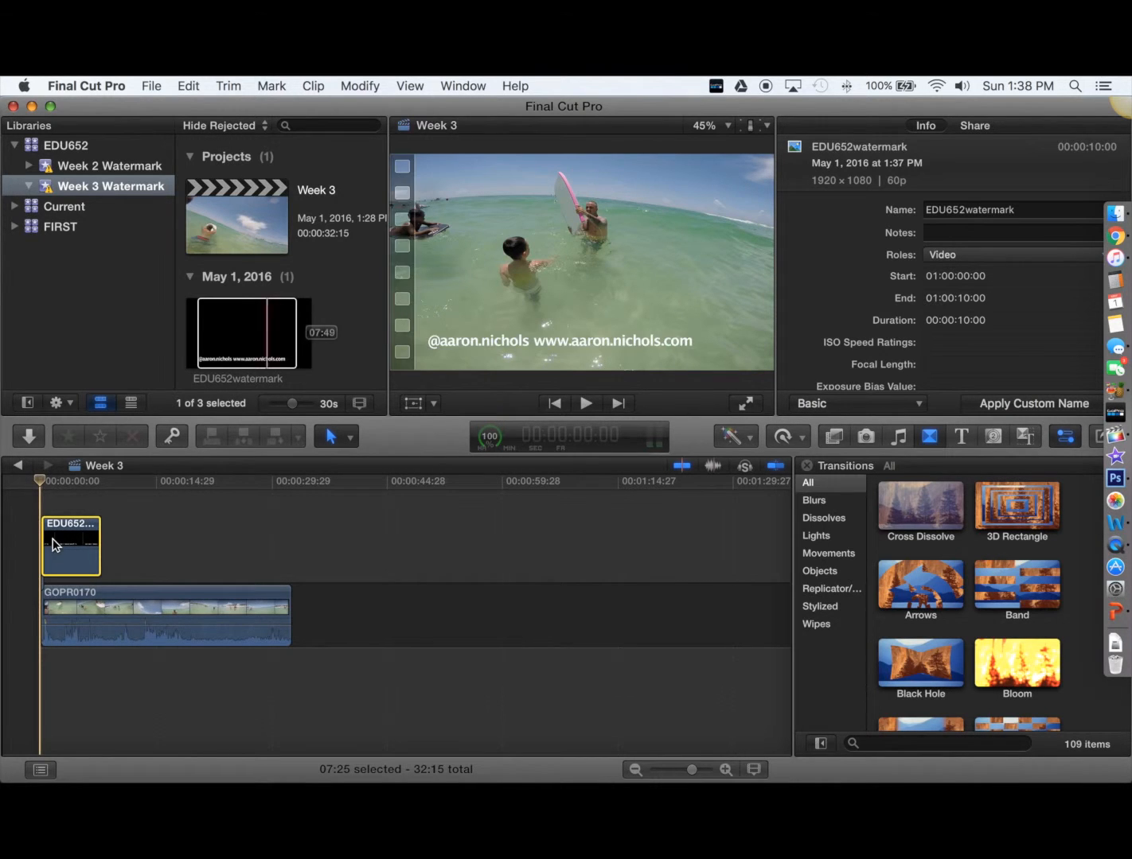
{"action": "left_click", "coordinate": [52, 541]}
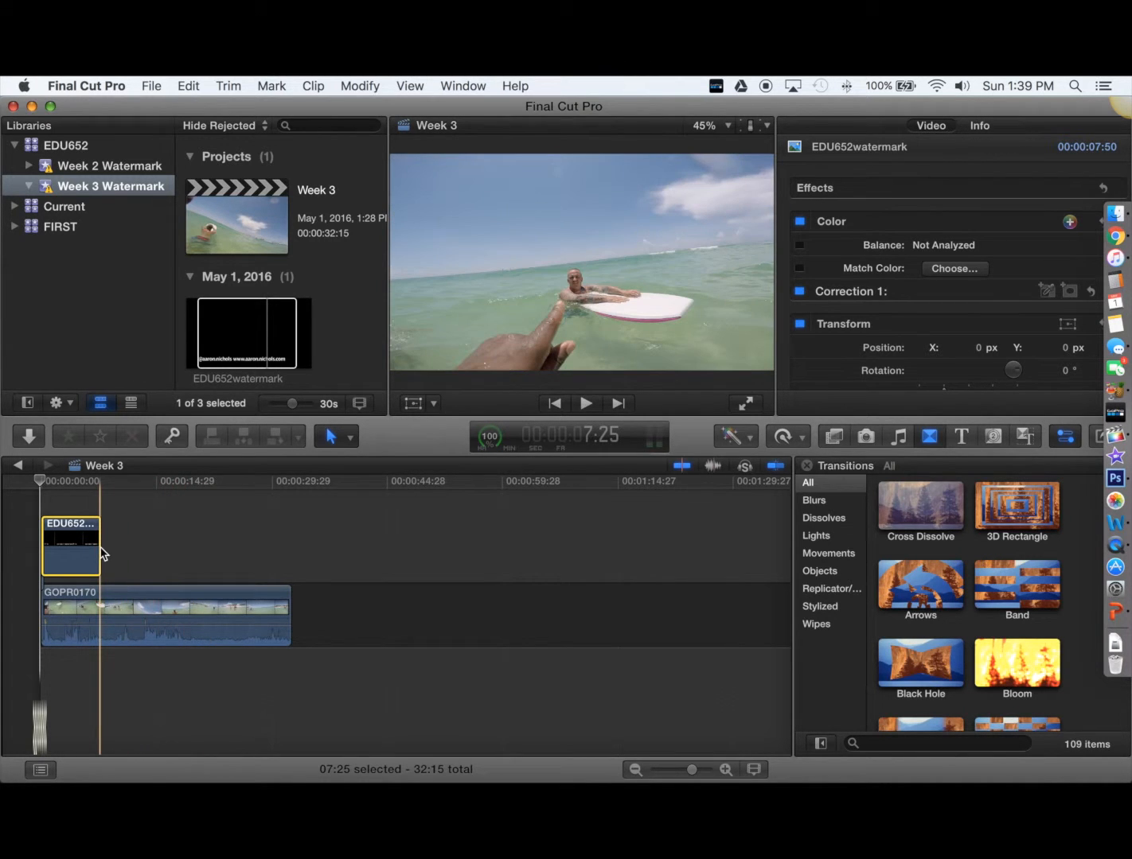
Adjust the first watermark's length, then connect a second EDU652watermark clip extended to GOPR0170's end
{"action": "left_click_drag", "start_coordinate": [100, 545], "coordinate": [292, 542]}
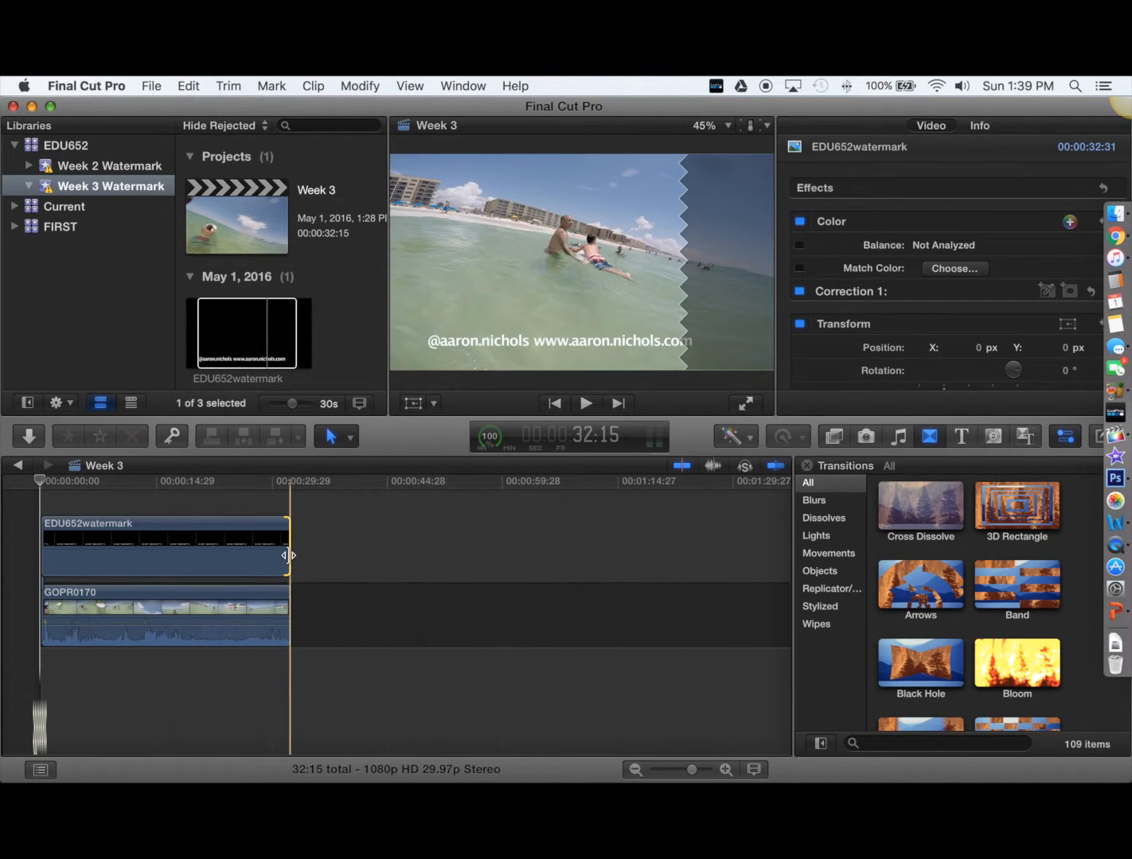
{"action": "left_click_drag", "start_coordinate": [288, 556], "coordinate": [132, 563]}
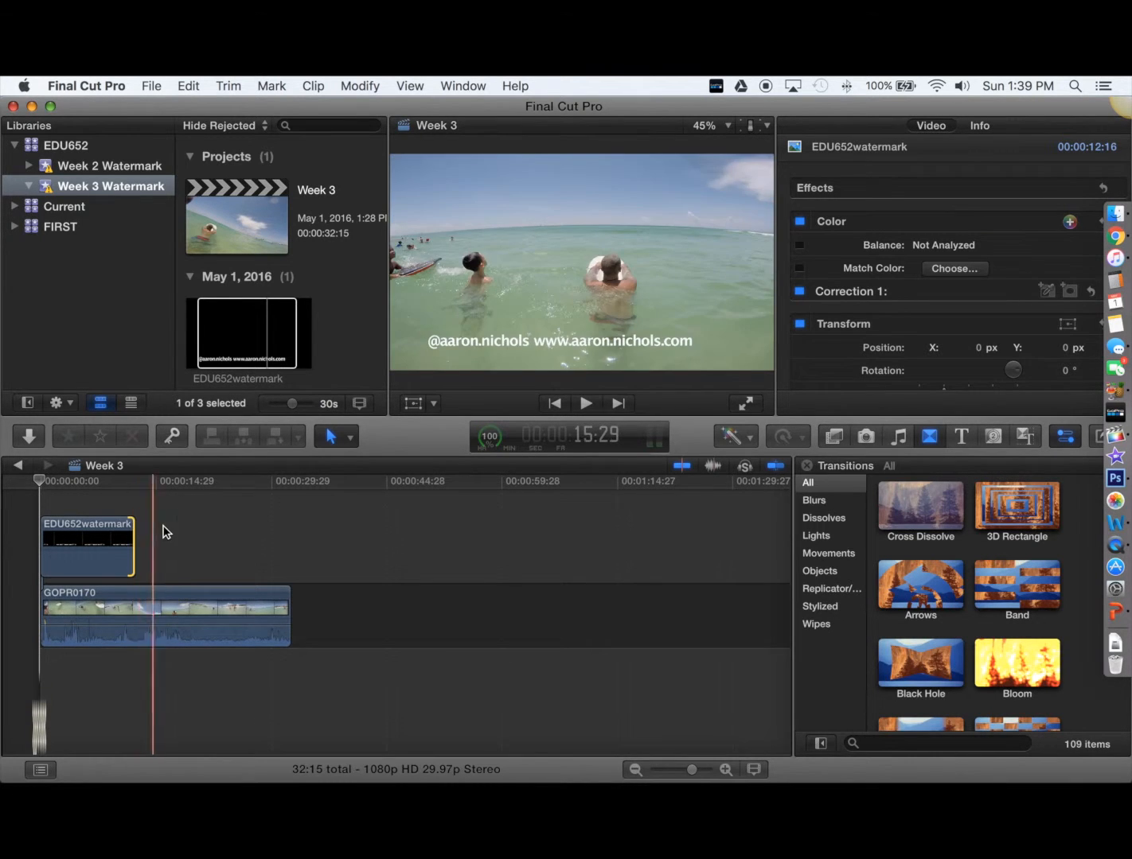
{"action": "left_click_drag", "start_coordinate": [308, 345], "coordinate": [185, 549]}
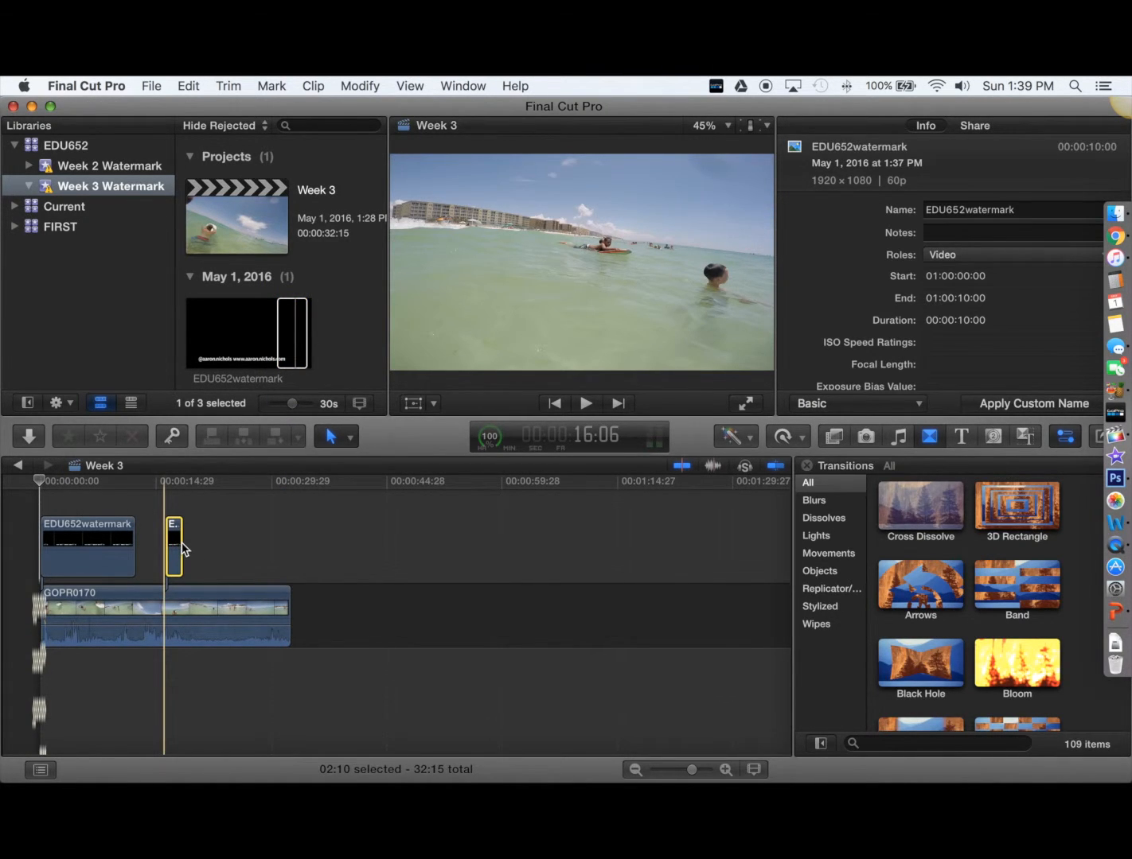
{"action": "left_click", "coordinate": [182, 545]}
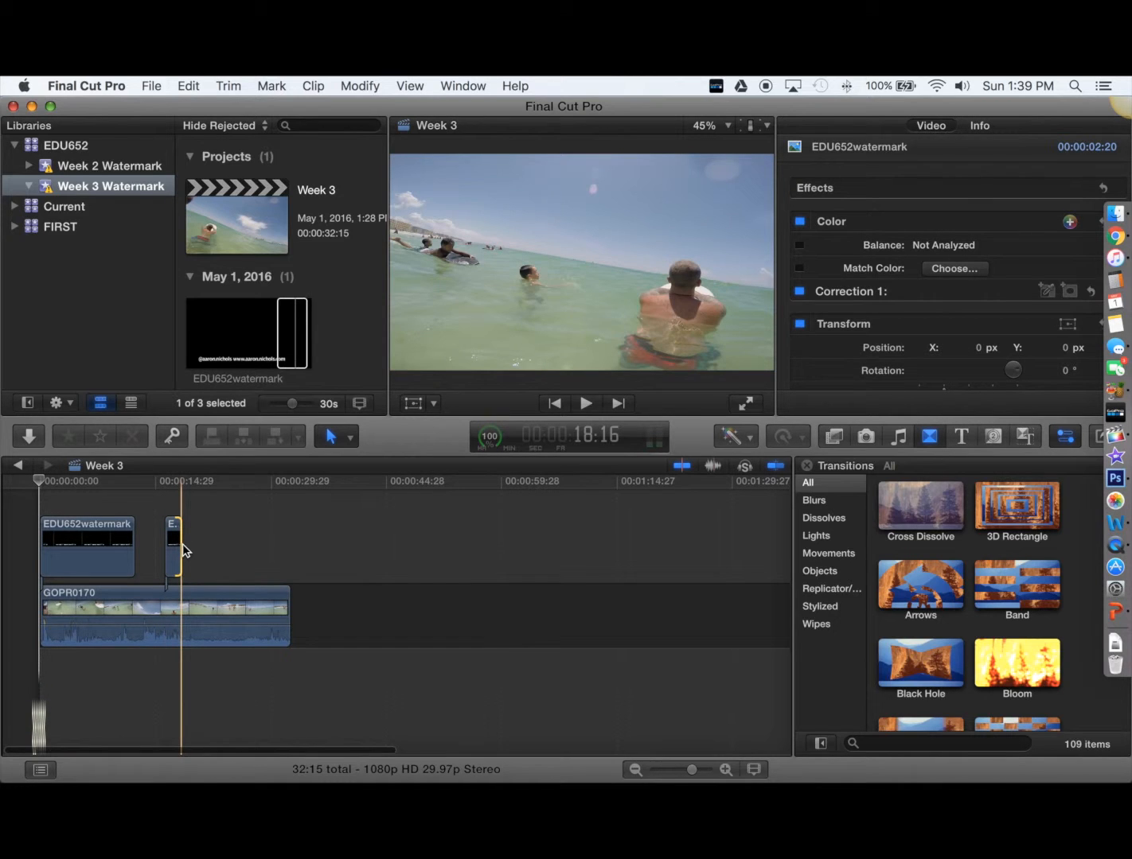
{"action": "left_click_drag", "start_coordinate": [183, 547], "coordinate": [292, 554]}
{"action": "left_click", "coordinate": [30, 547]}
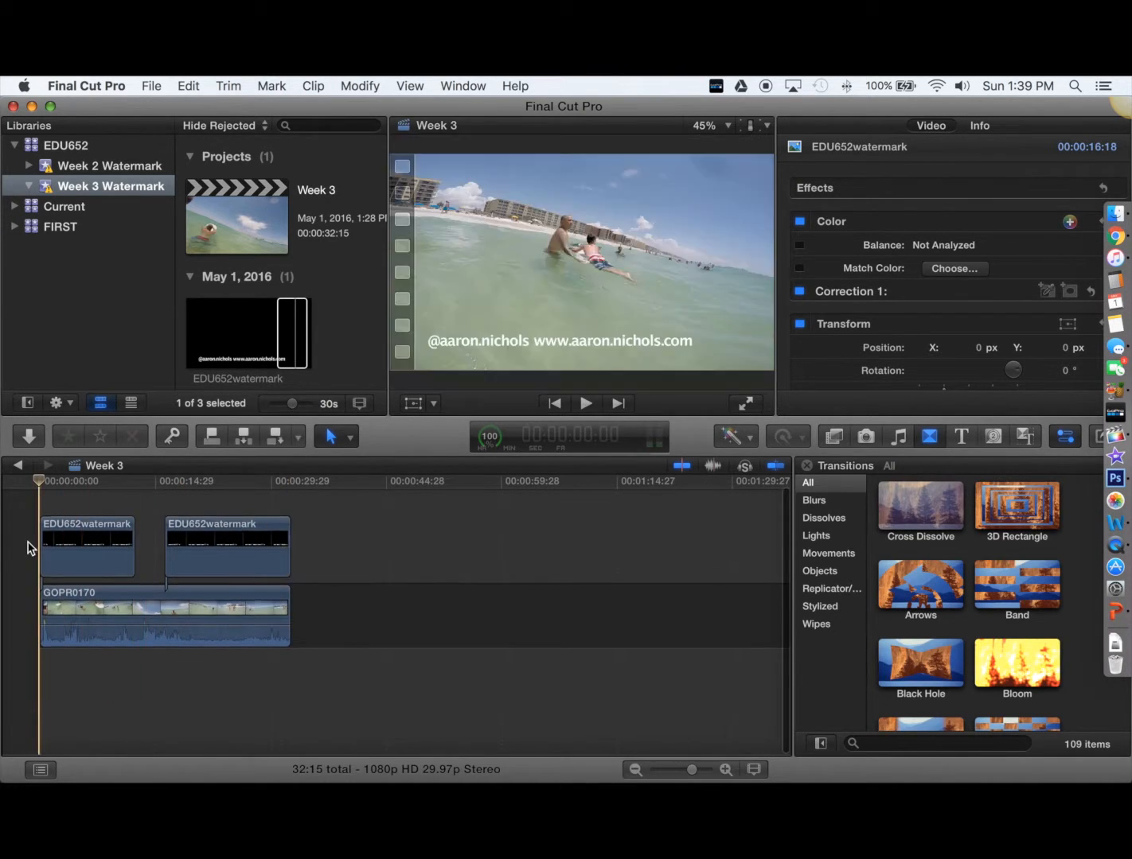
{"action": "left_click", "coordinate": [117, 507]}
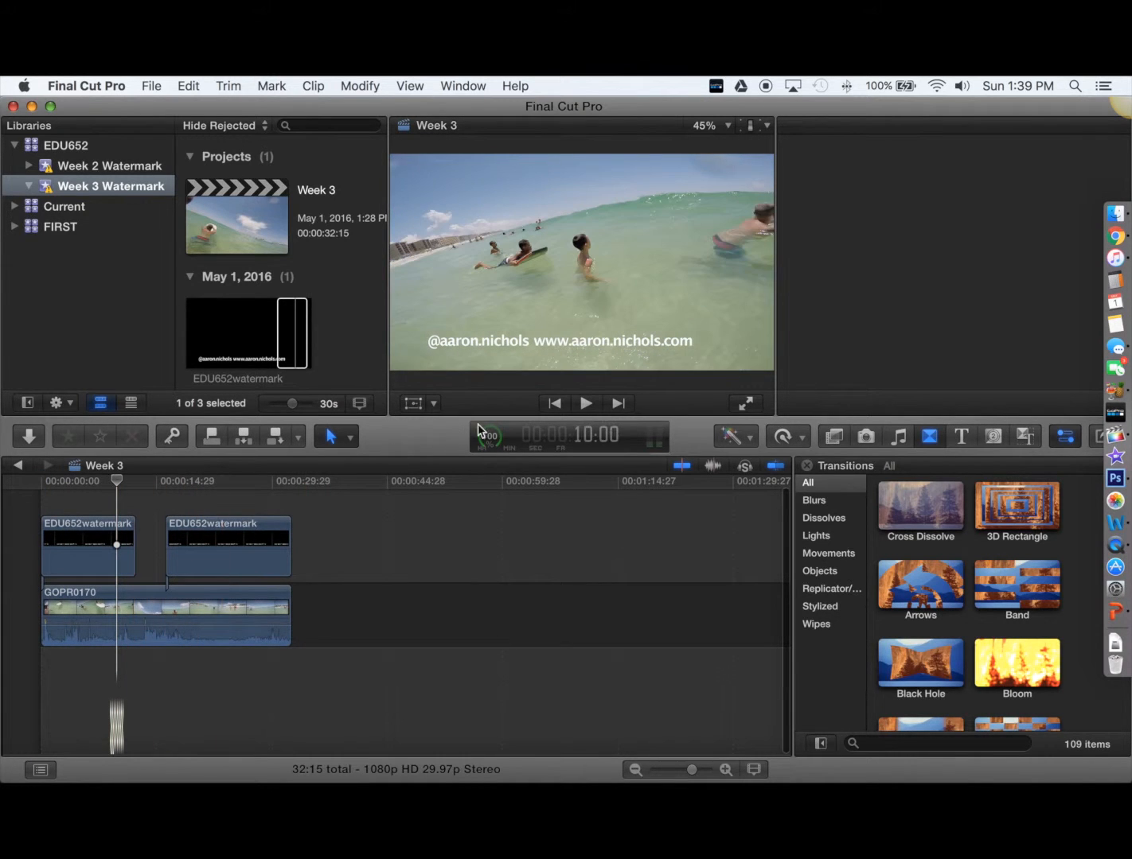
{"action": "left_click", "coordinate": [586, 404]}
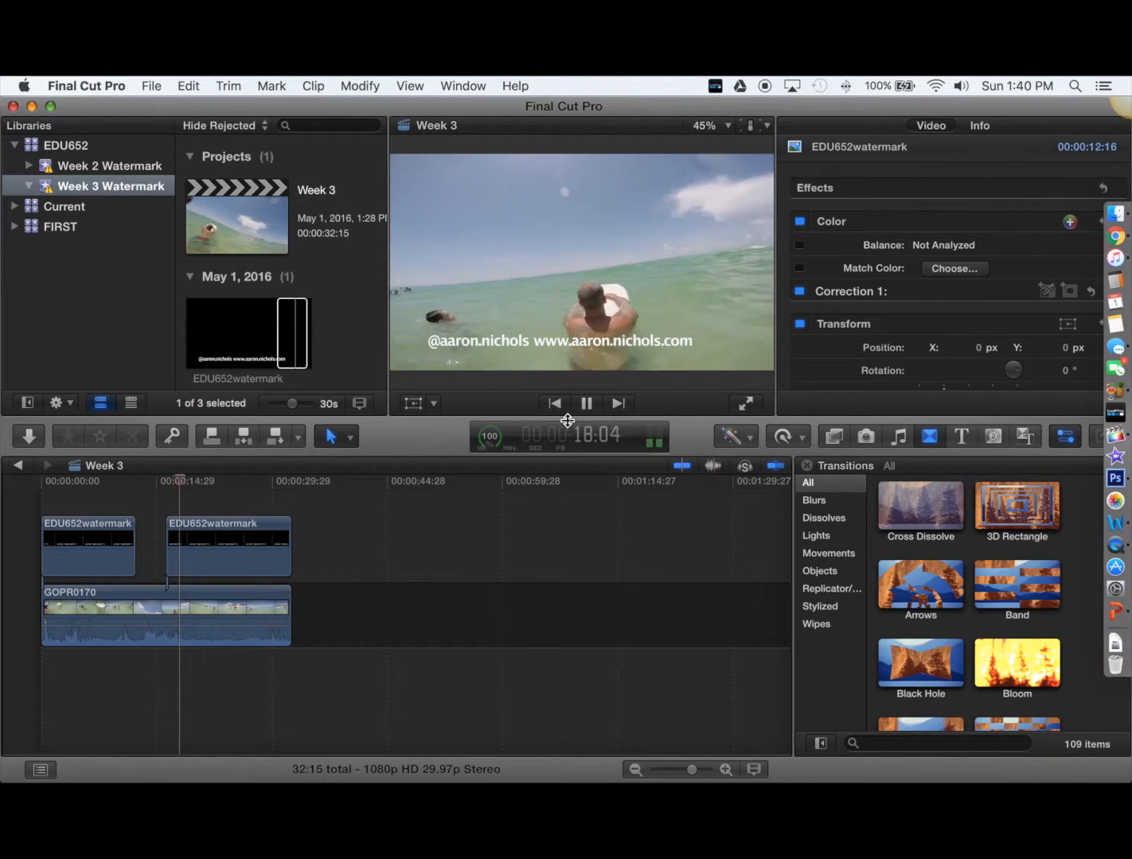
{"action": "left_click", "coordinate": [113, 503]}
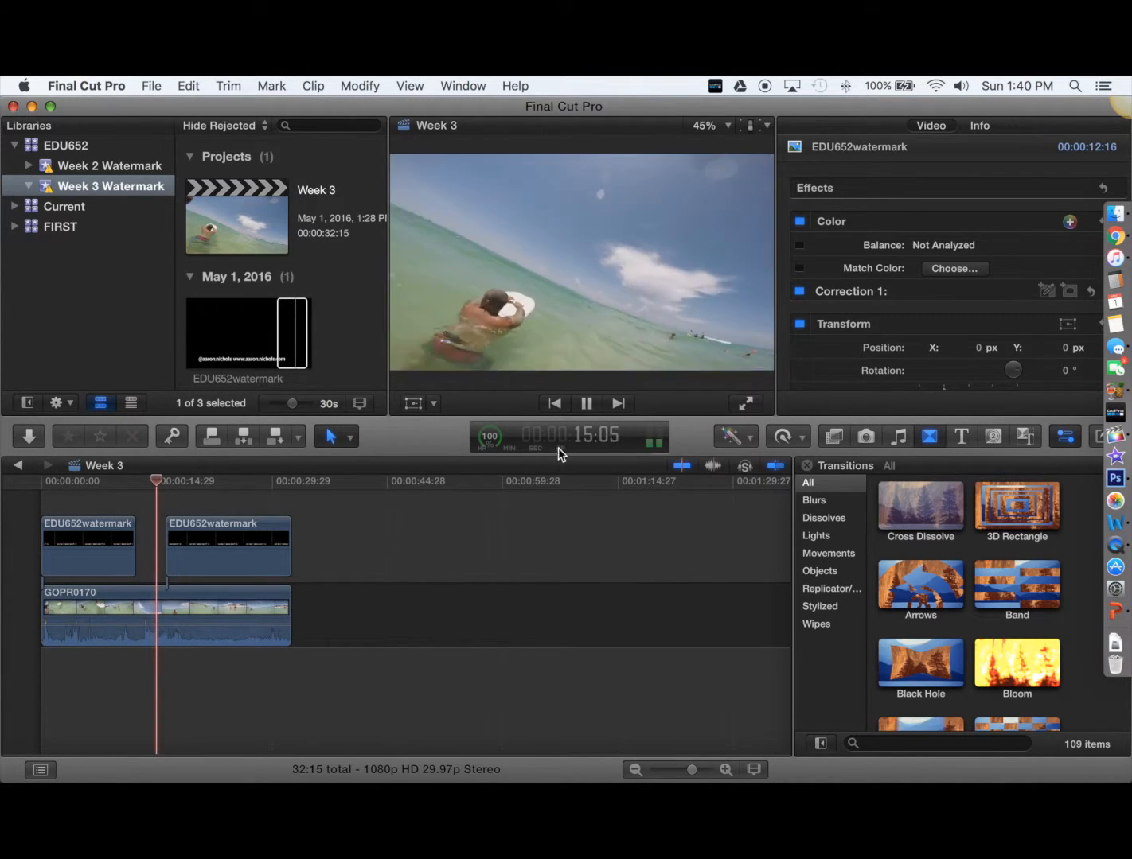
{"action": "left_click", "coordinate": [586, 404]}
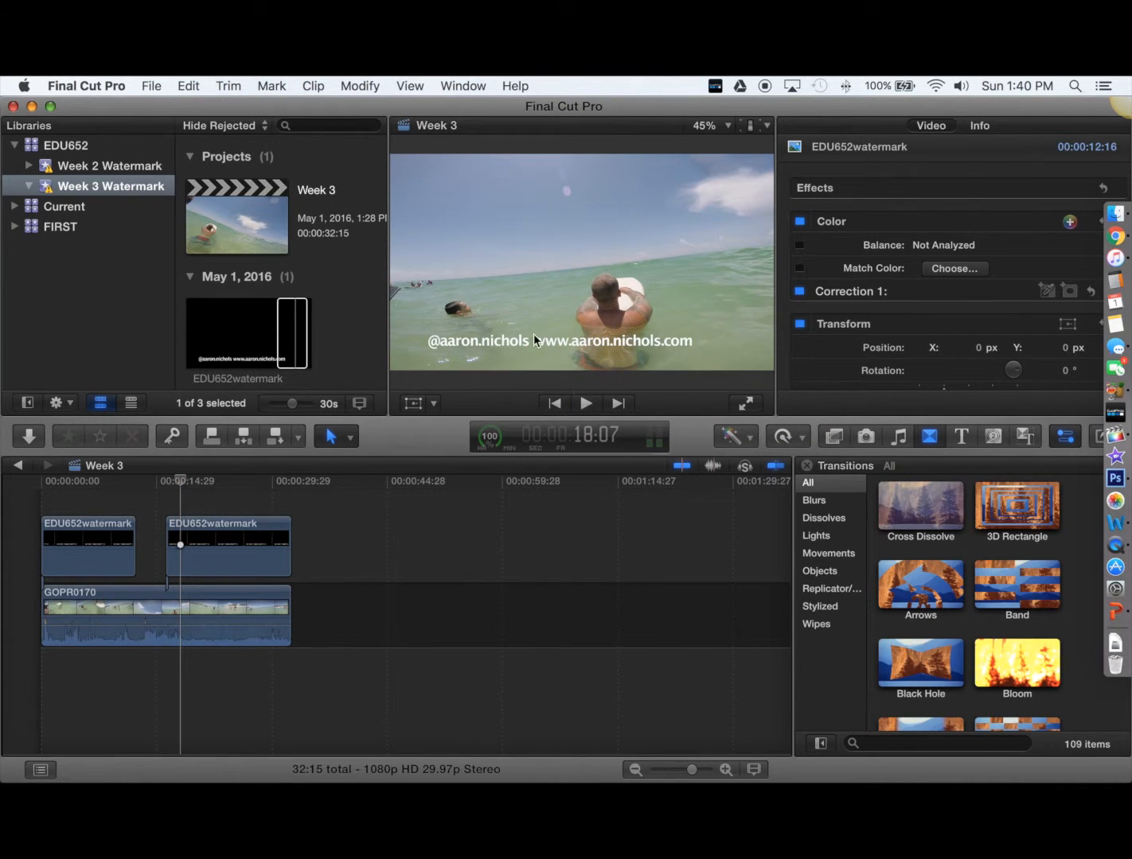
Export the project with the Apple Devices 1080p preset, titled EDU652 Week 3
{"action": "left_click", "coordinate": [148, 86]}
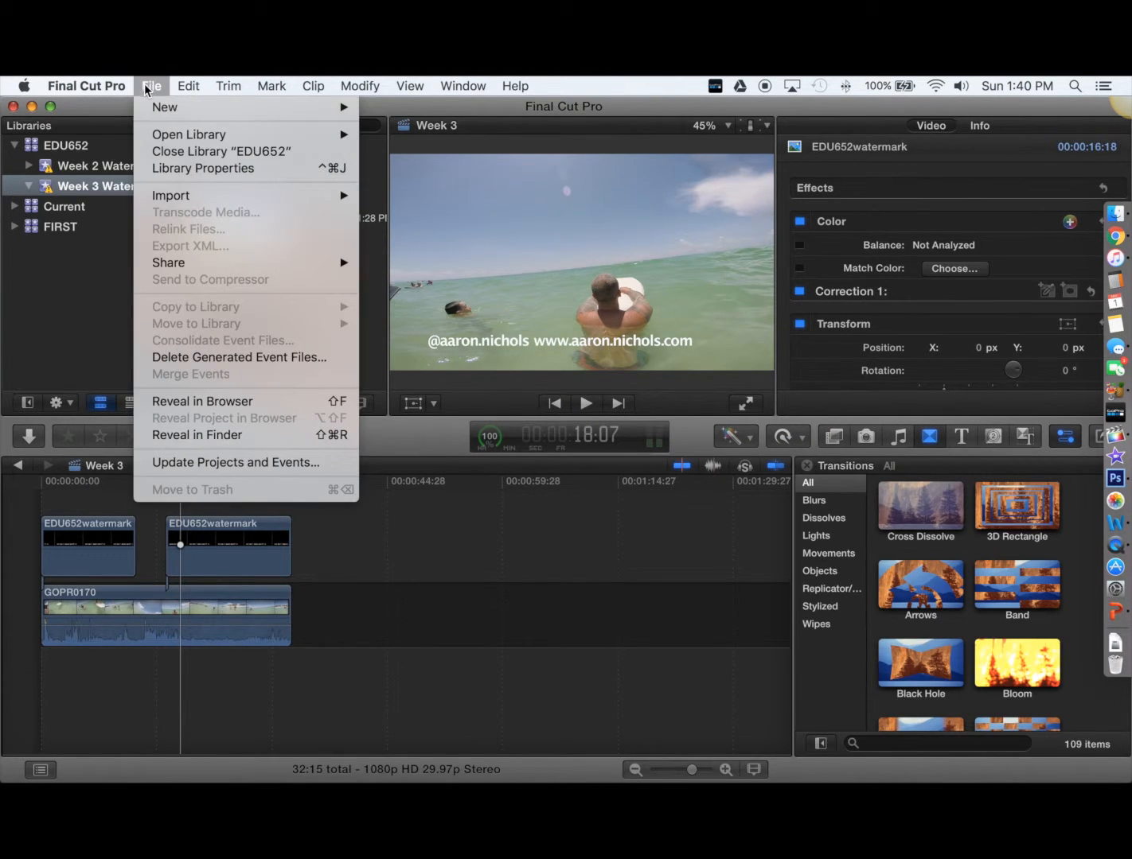
{"action": "mouse_move", "coordinate": [181, 266]}
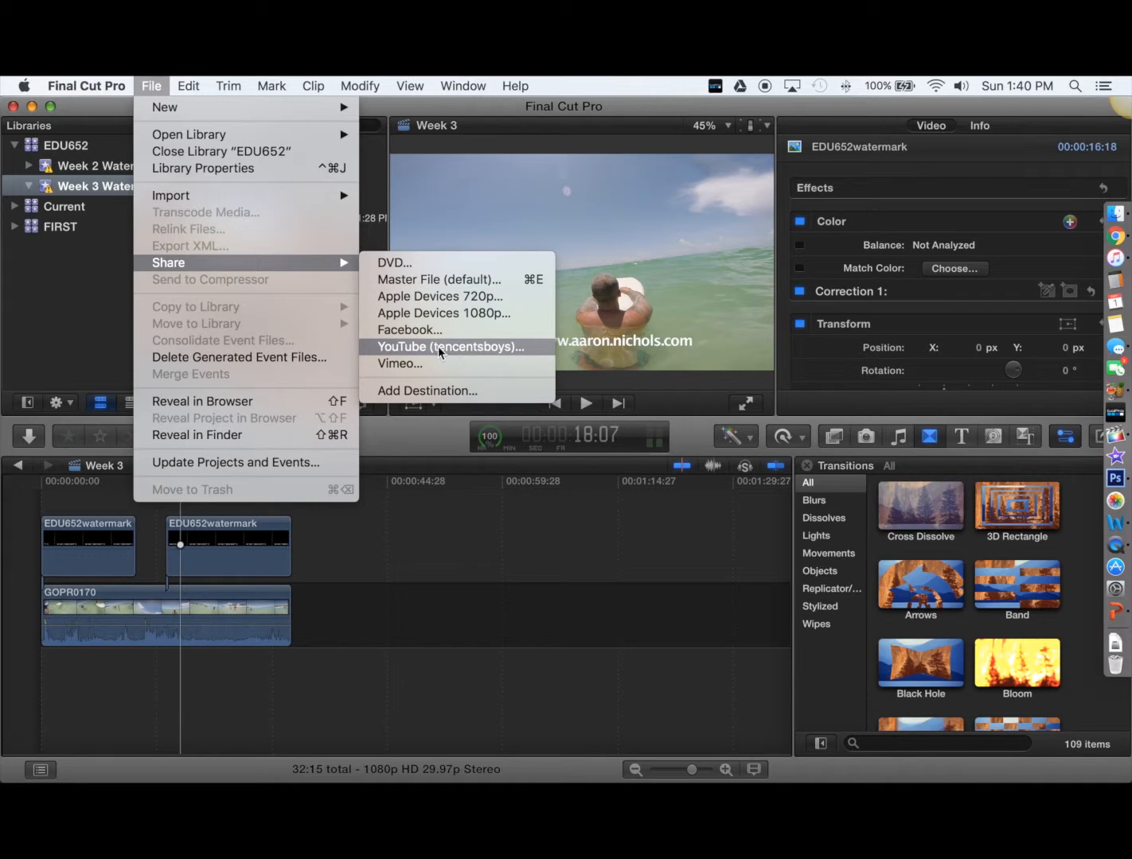
{"action": "left_click", "coordinate": [413, 314]}
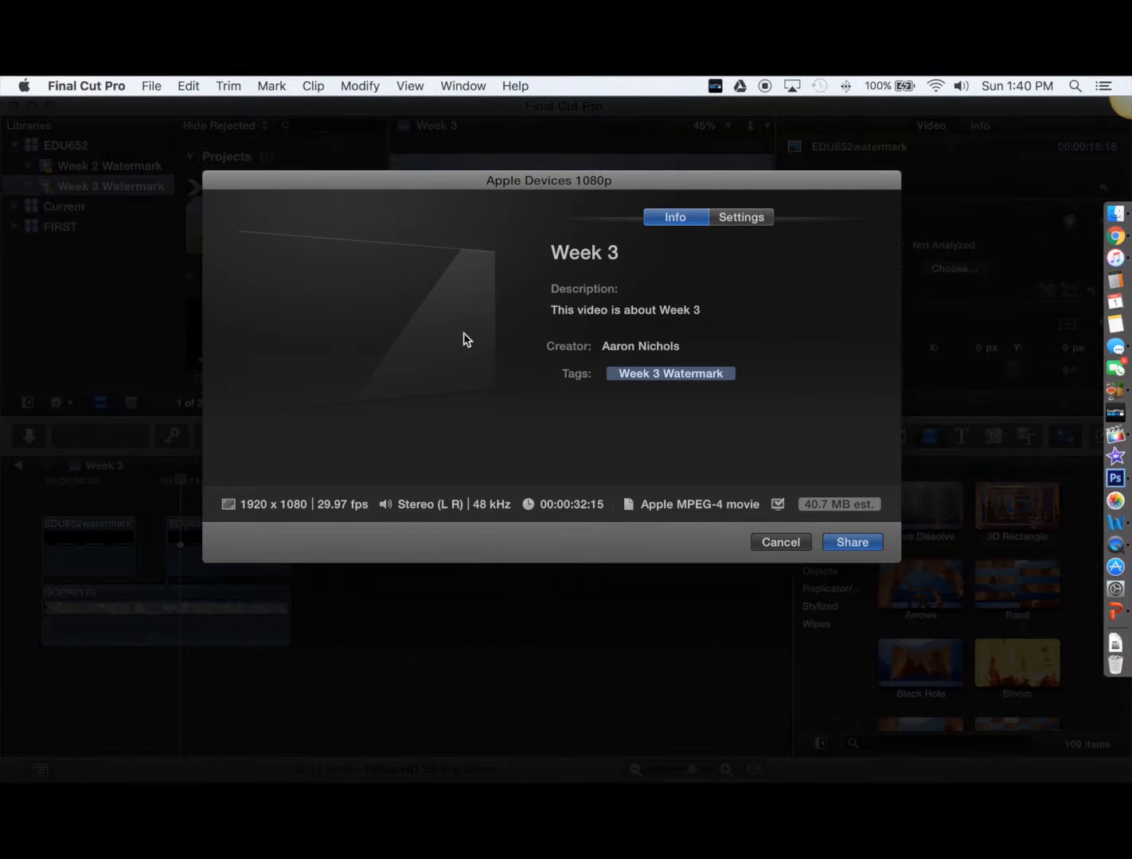
{"action": "left_click", "coordinate": [624, 254]}
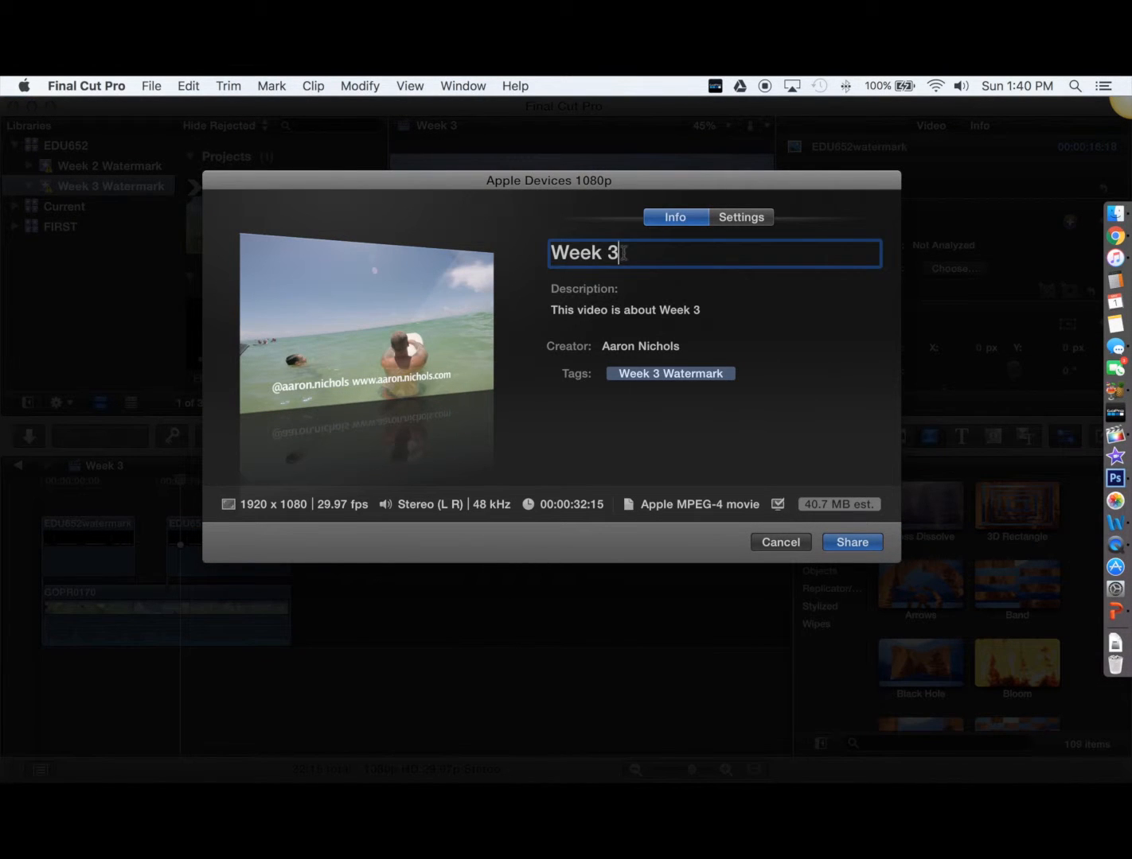
{"action": "left_click_drag", "start_coordinate": [623, 253], "coordinate": [538, 252]}
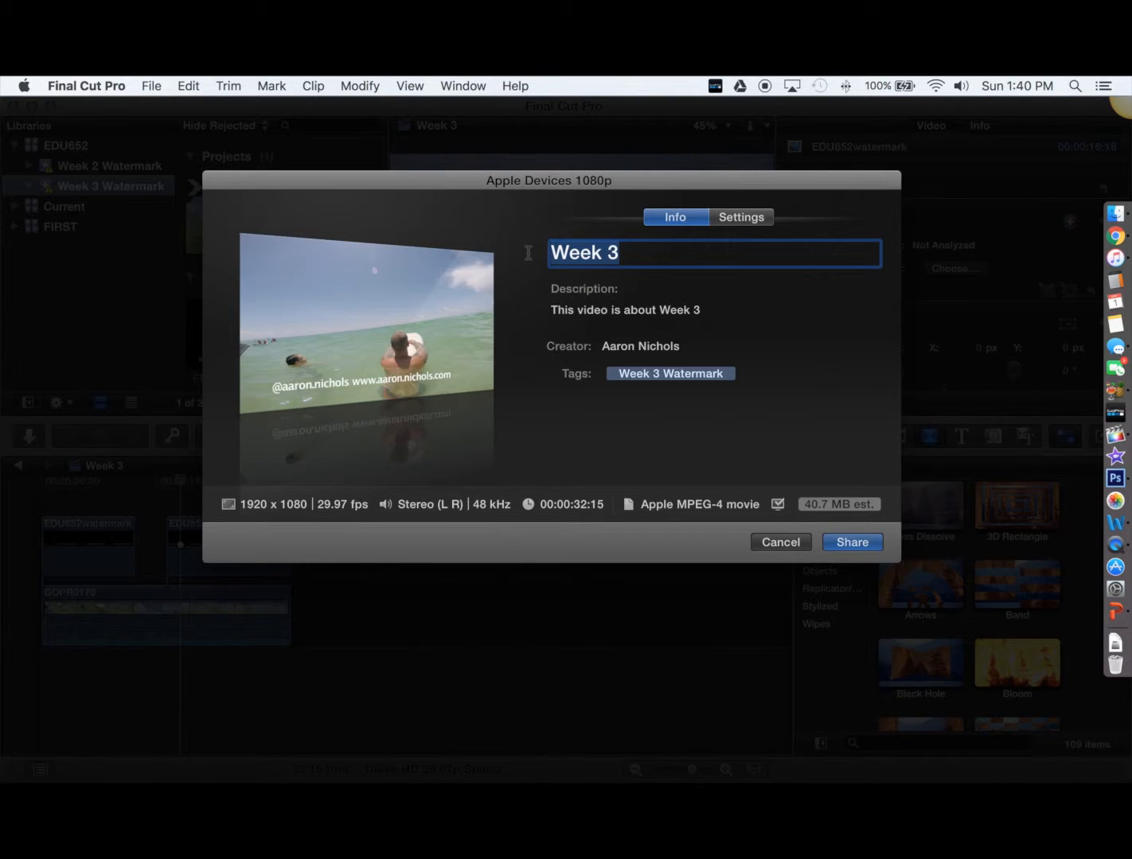
{"action": "type", "text": "EDU652"}
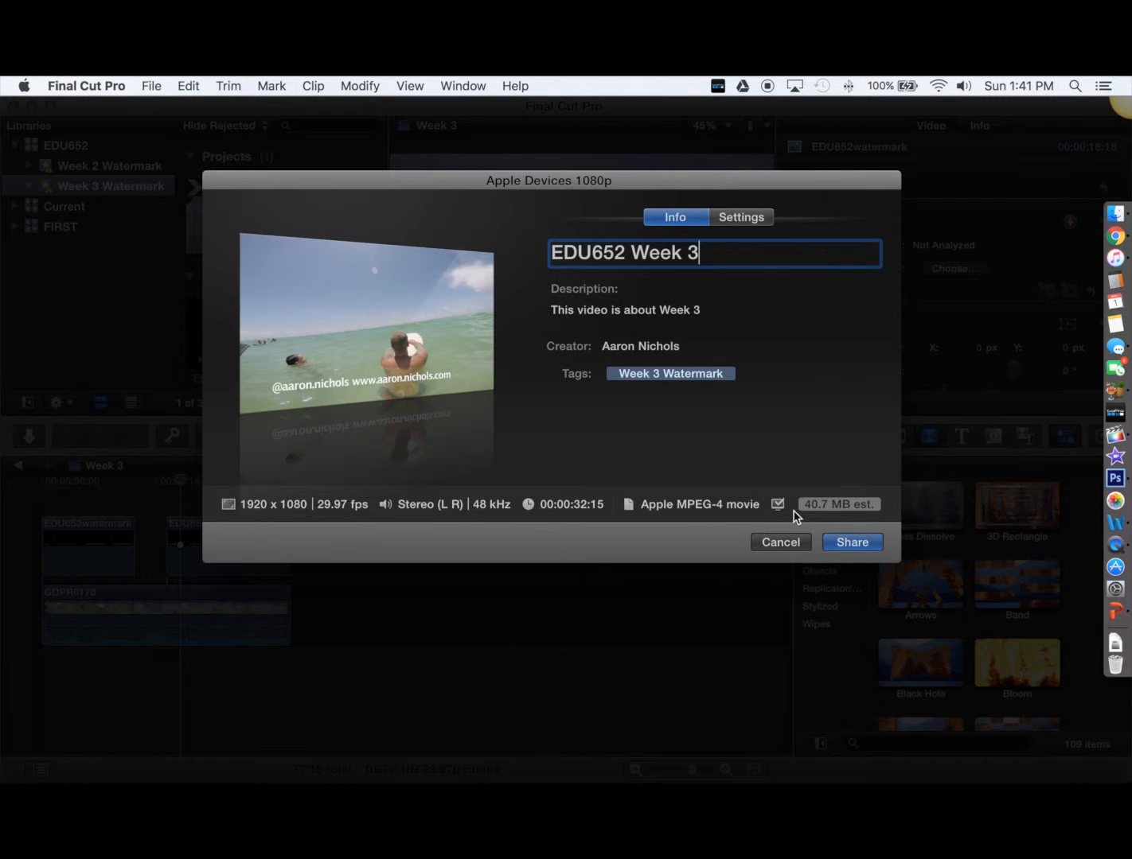
{"action": "left_click", "coordinate": [852, 543]}
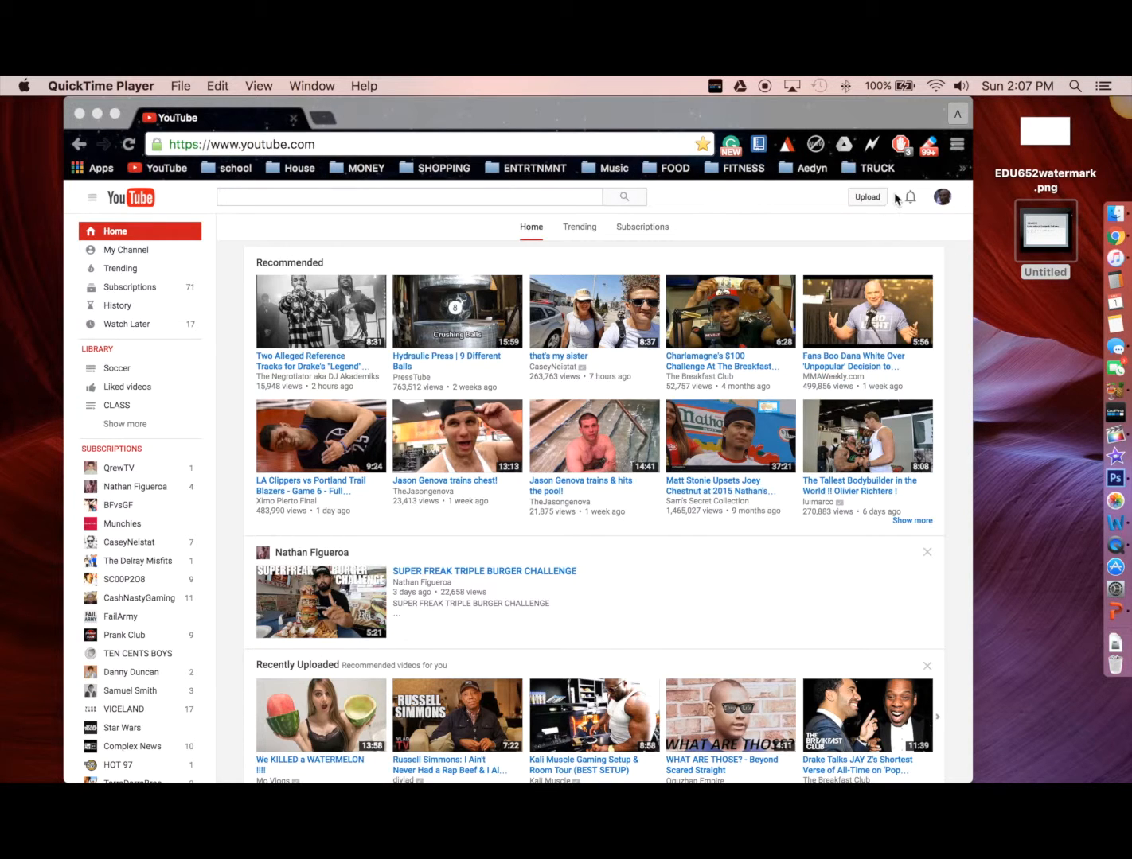
Bring Chrome with YouTube to the front and go to YouTube's video upload page
{"action": "left_click", "coordinate": [869, 198]}
{"action": "left_click", "coordinate": [868, 198]}
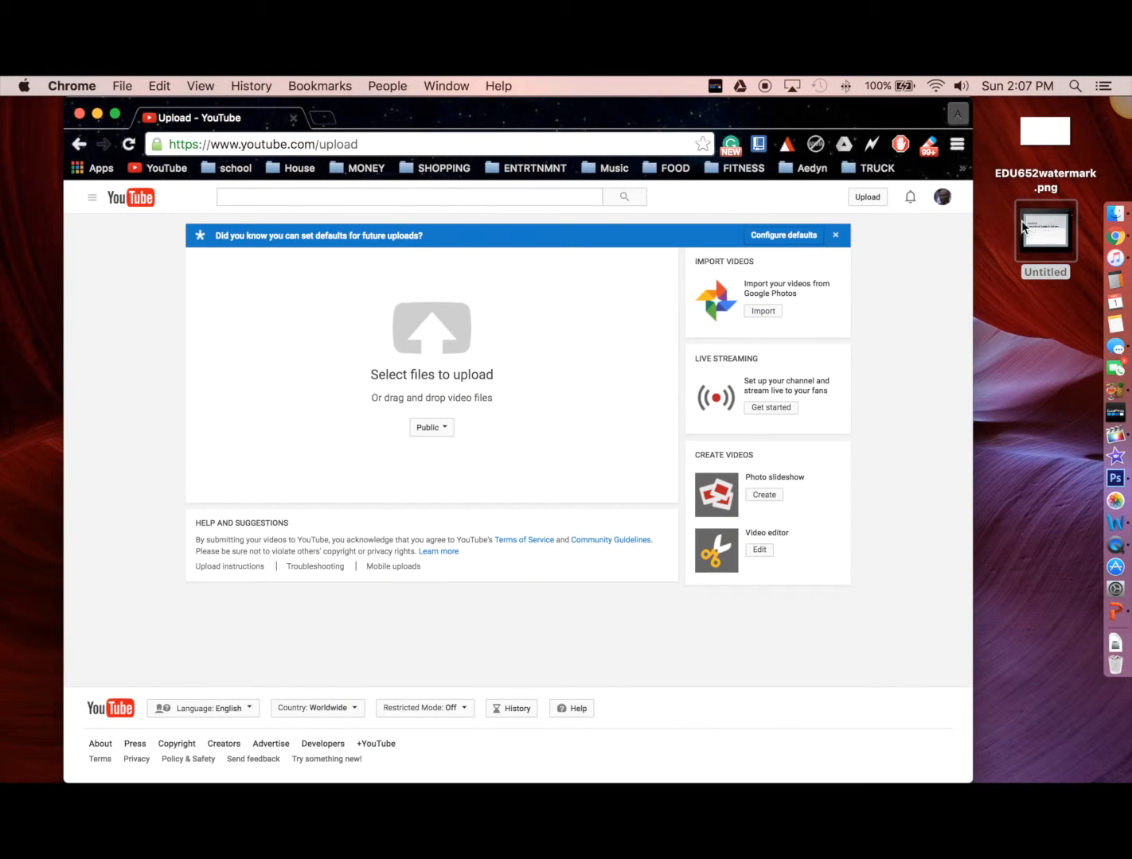
{"action": "left_click_drag", "start_coordinate": [1025, 224], "coordinate": [409, 336]}
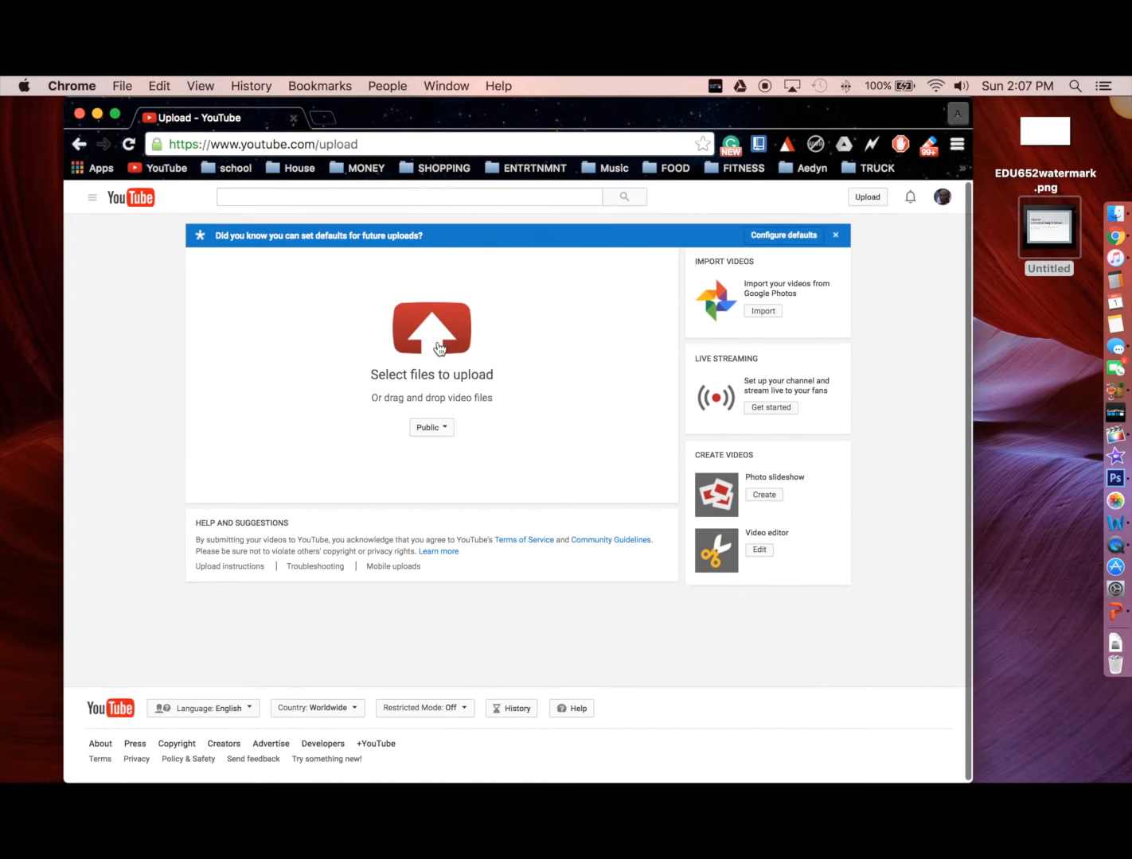
Upload the Untitled video from the Desktop and begin typing 'ed' into its title
{"action": "left_click", "coordinate": [460, 324]}
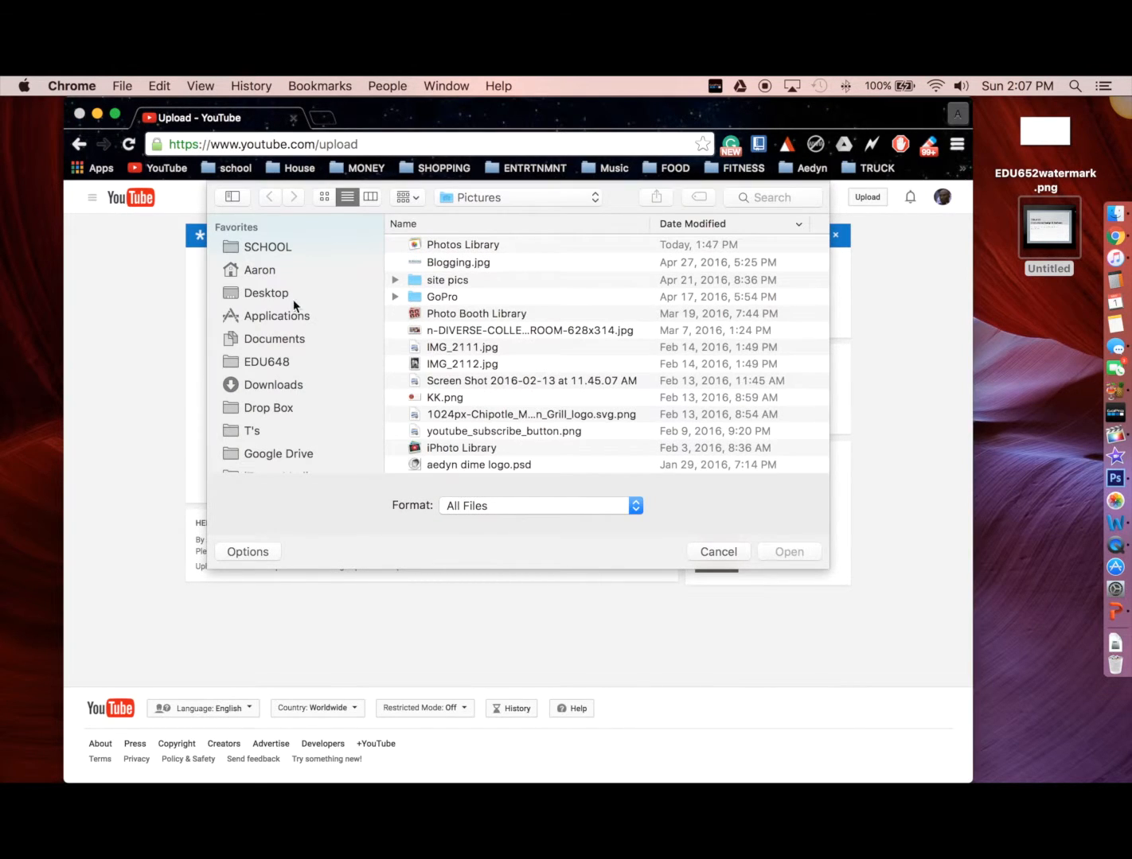
{"action": "left_click", "coordinate": [271, 294]}
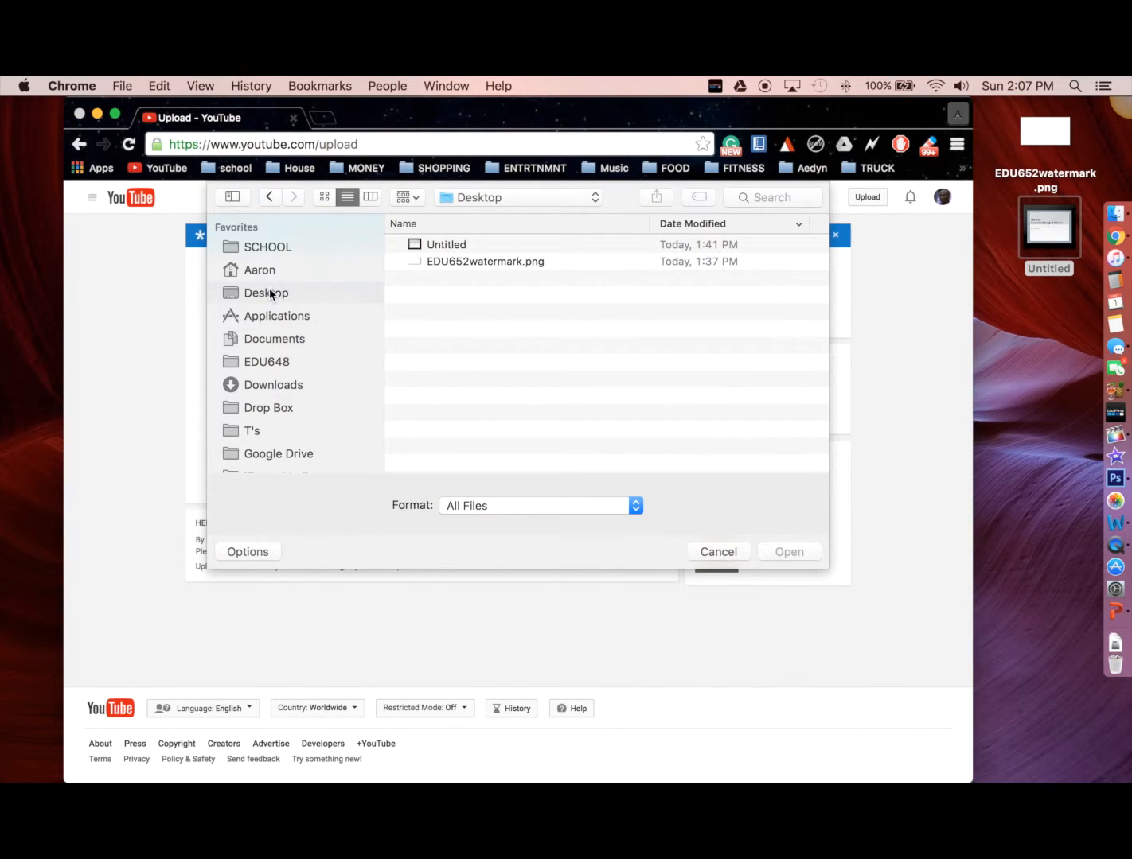
{"action": "left_click", "coordinate": [444, 246]}
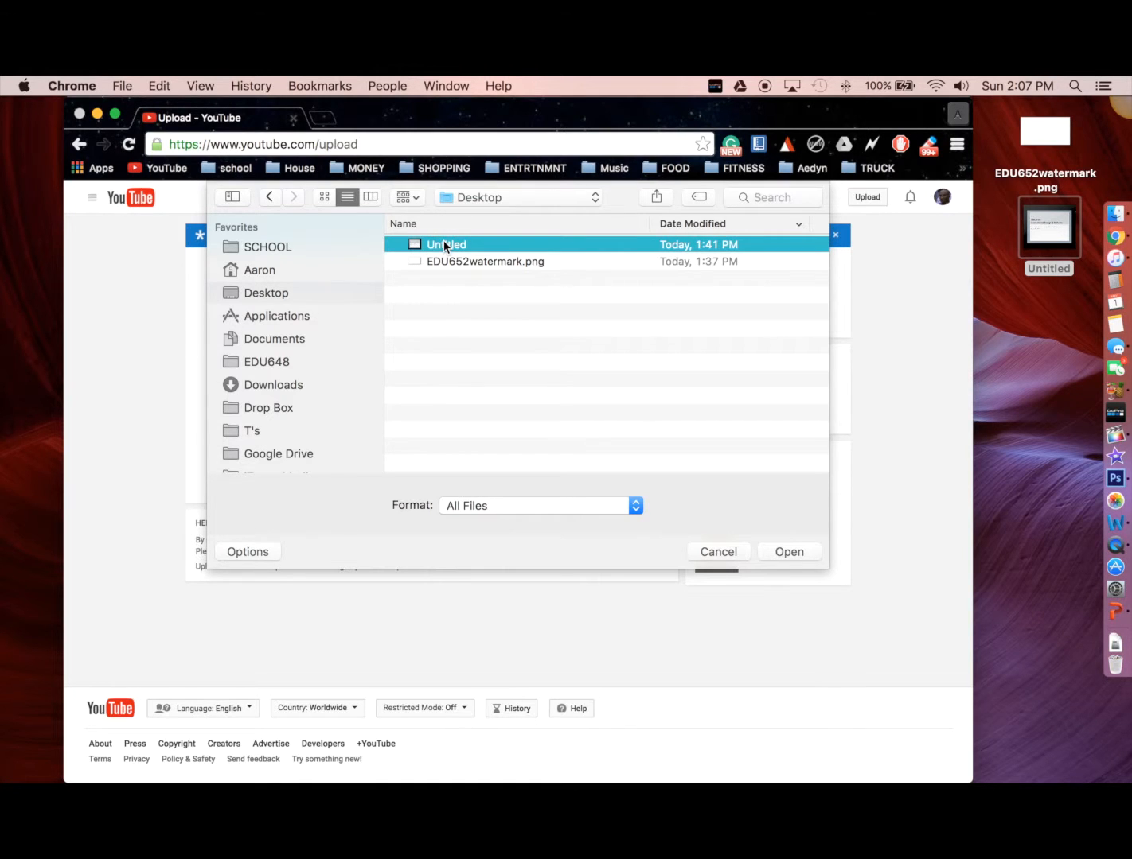
{"action": "left_click", "coordinate": [796, 551]}
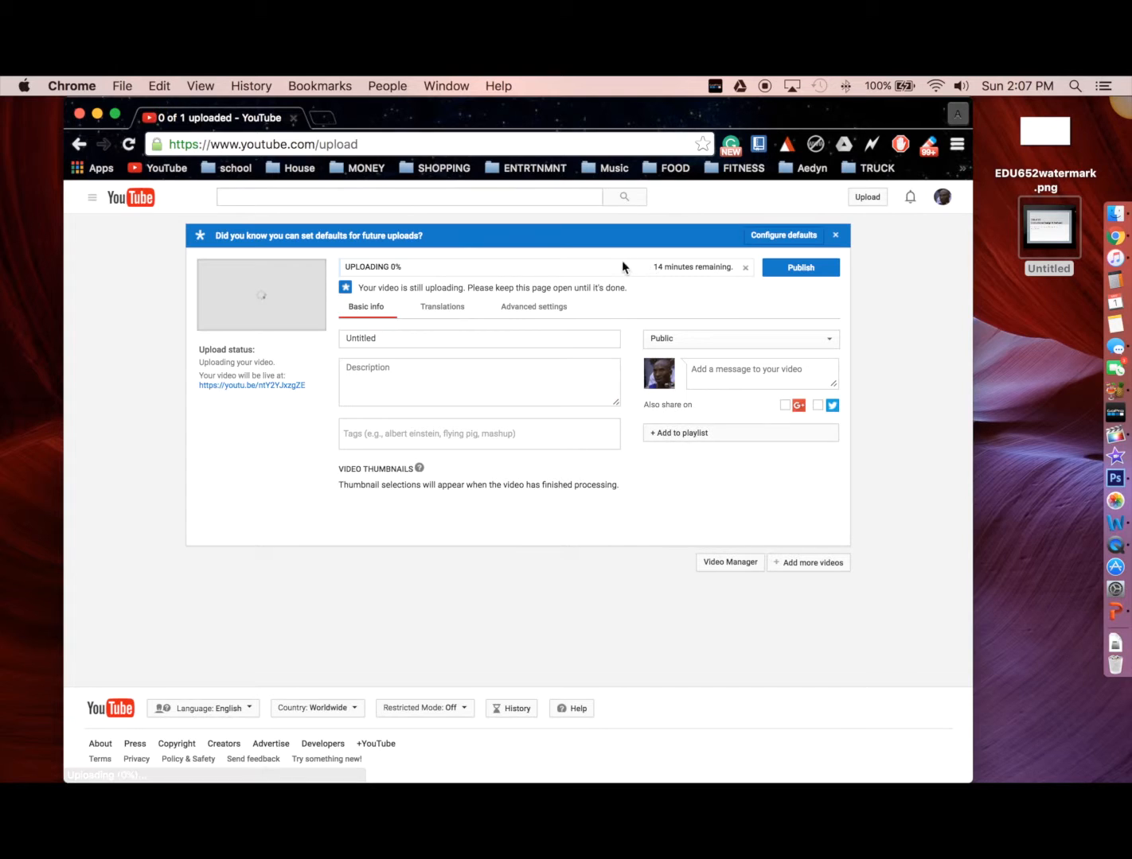
{"action": "left_click", "coordinate": [416, 335]}
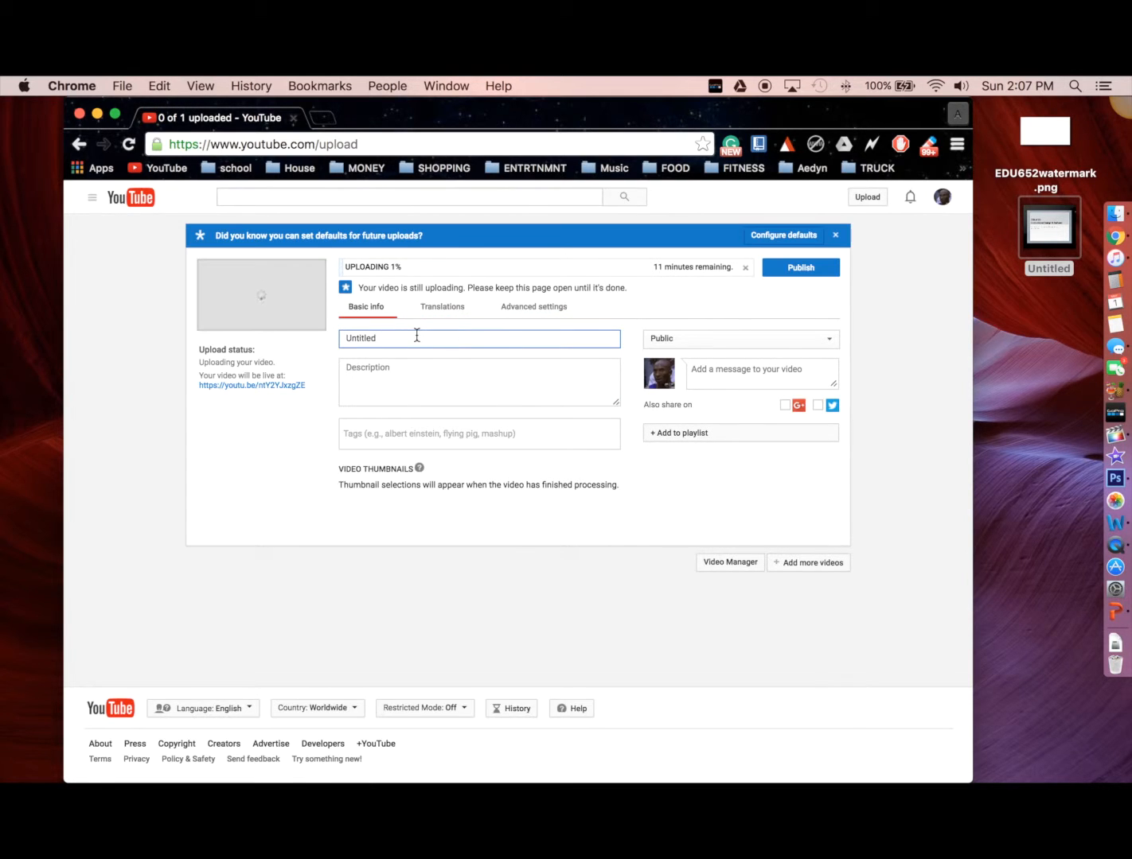
{"action": "type", "text": "ed"}
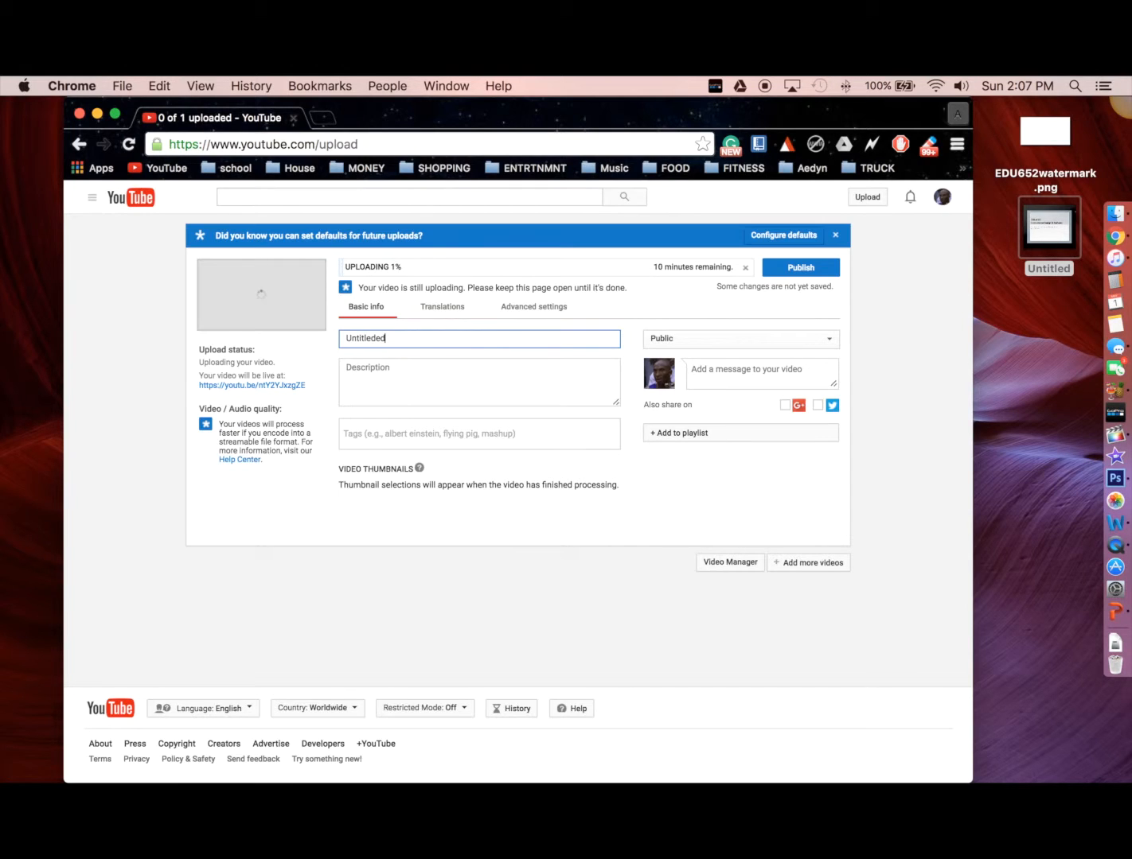